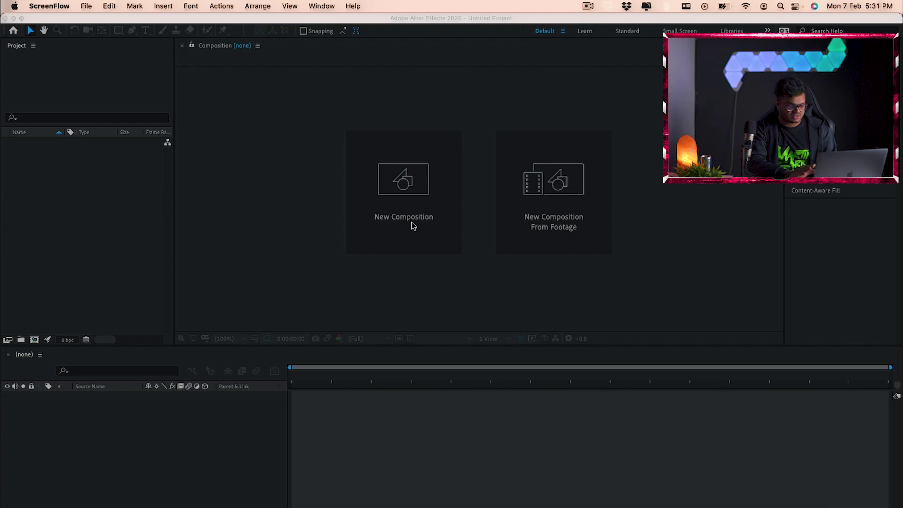
- Create Comp 1 at 1920×1080, 60 fps, 0:04:00:00 long, with a bright green background
left_click(423, 207)
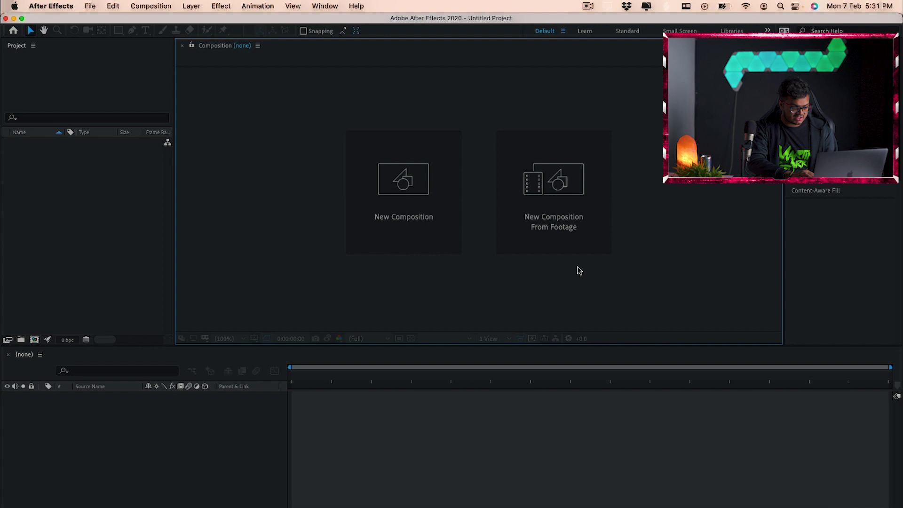
left_click(435, 185)
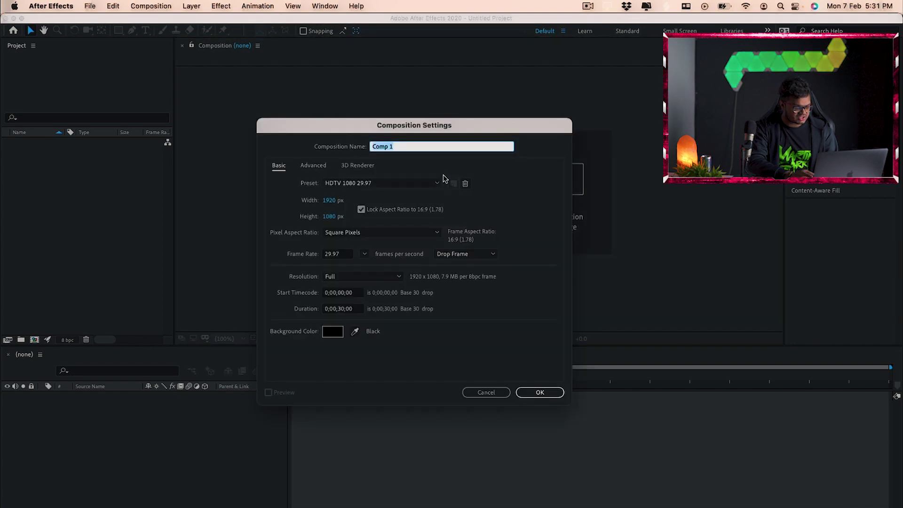
left_click(347, 254)
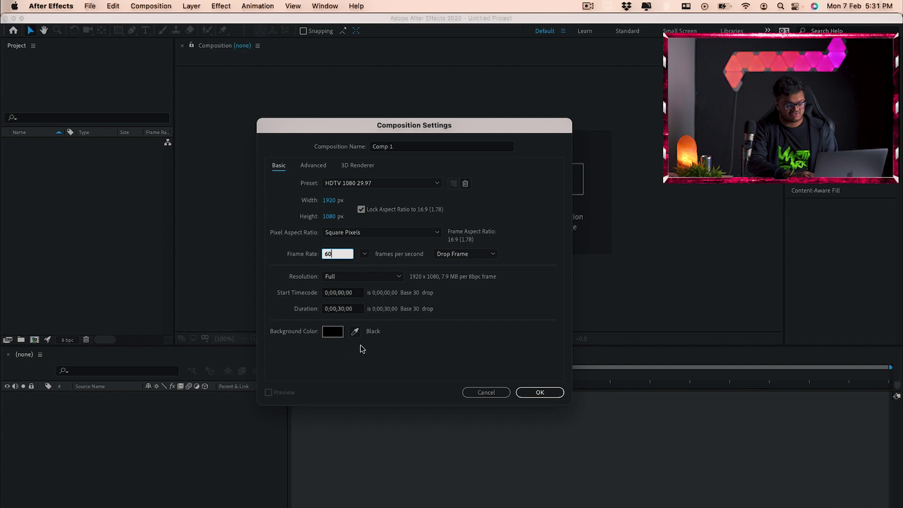
left_click(344, 309)
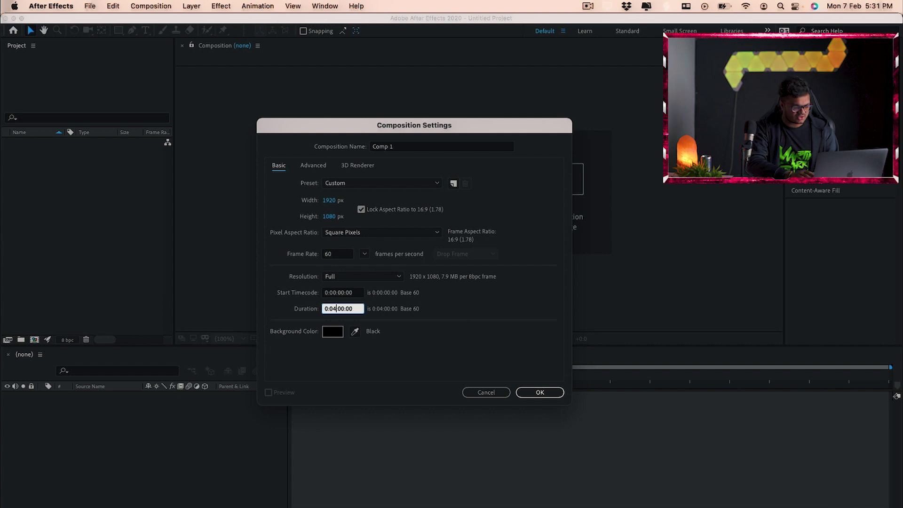
left_click(331, 335)
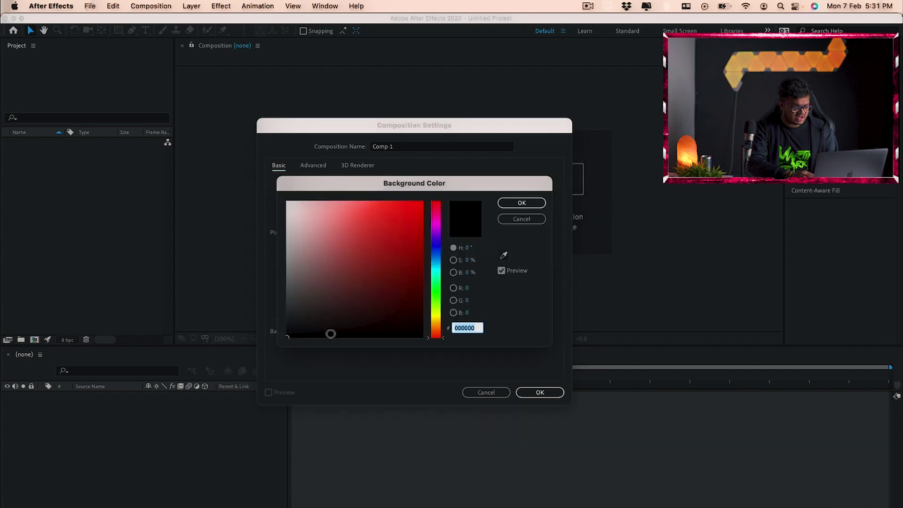
left_click(432, 289)
left_click_drag(370, 250, 421, 203)
left_click(521, 203)
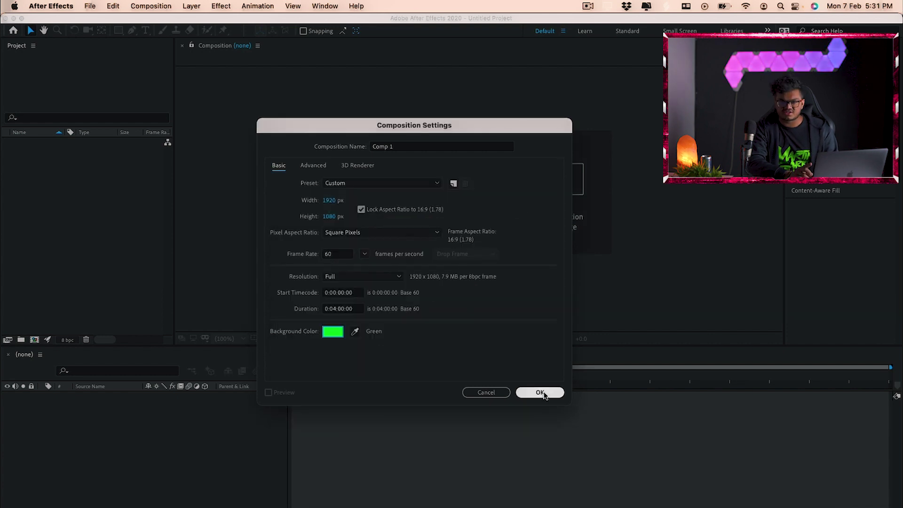
left_click(543, 394)
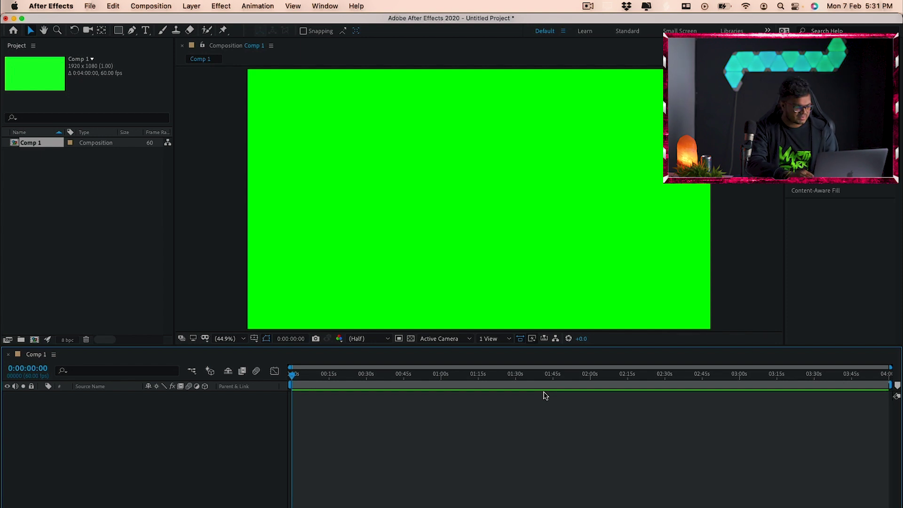
- Import Flazex - City Lights.mp3 into the project and place it as a layer in Comp 1
key("super+Tab")
left_click(832, 279)
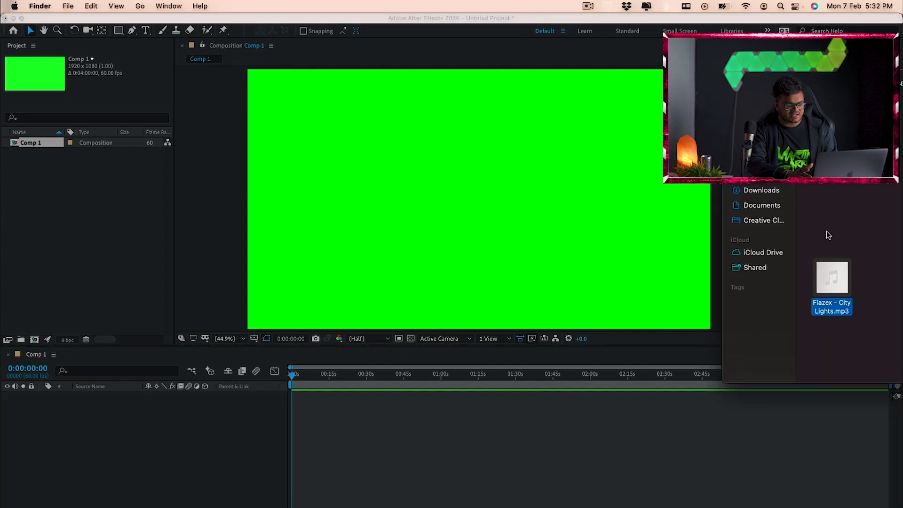
left_click_drag(836, 280, 74, 242)
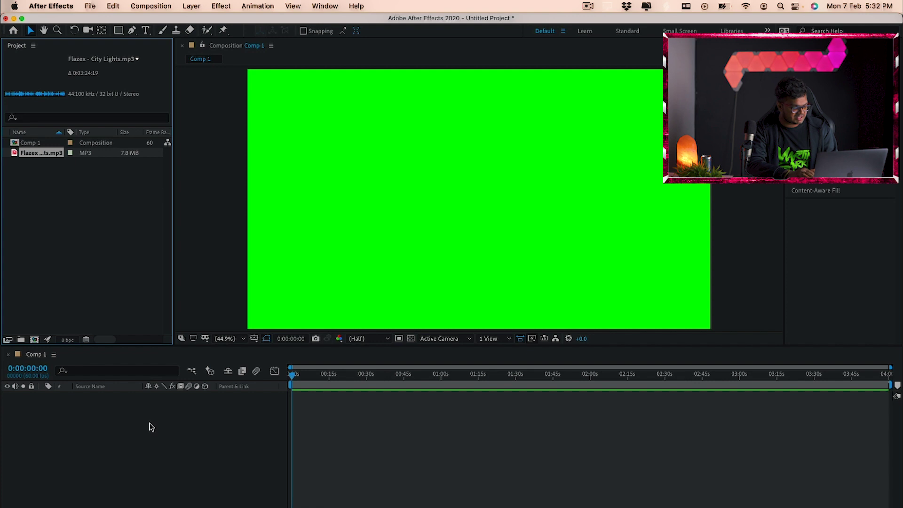
left_click_drag(37, 157, 109, 444)
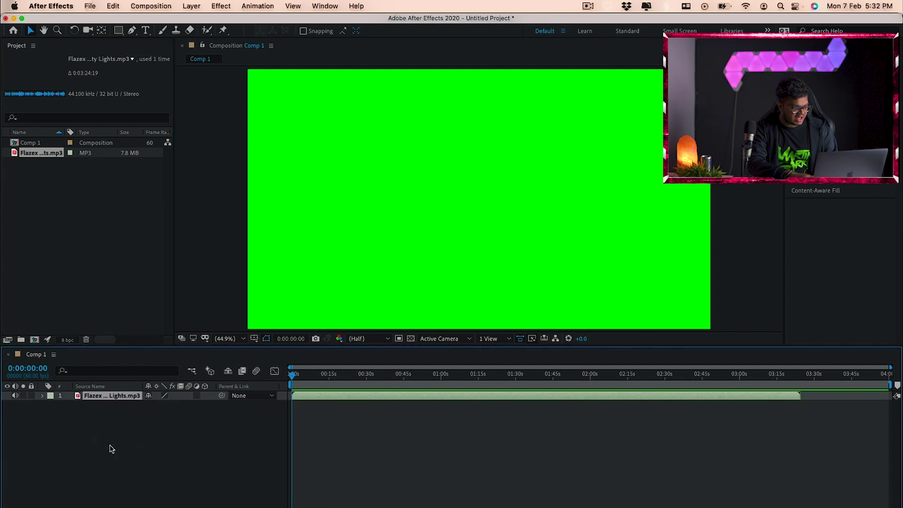
- Add a full-frame Dark Gray Solid 1 layer to the composition
right_click(174, 441)
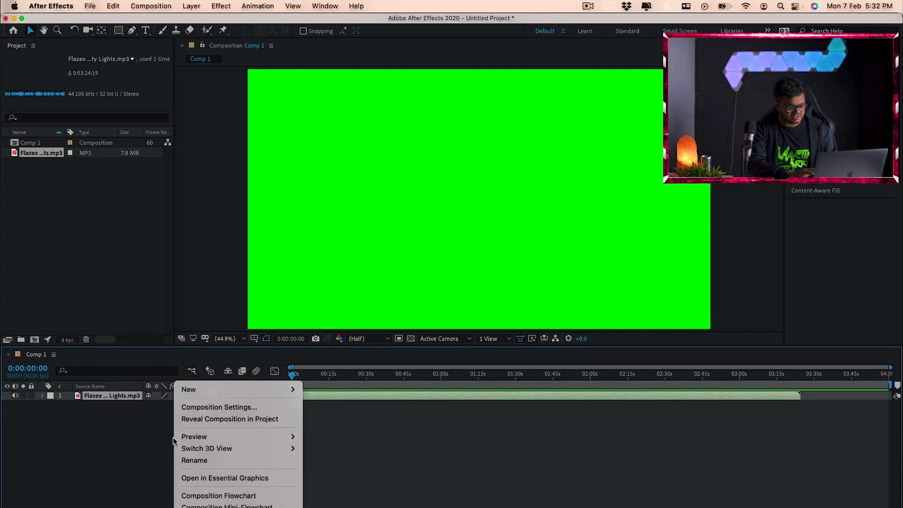
mouse_move(199, 391)
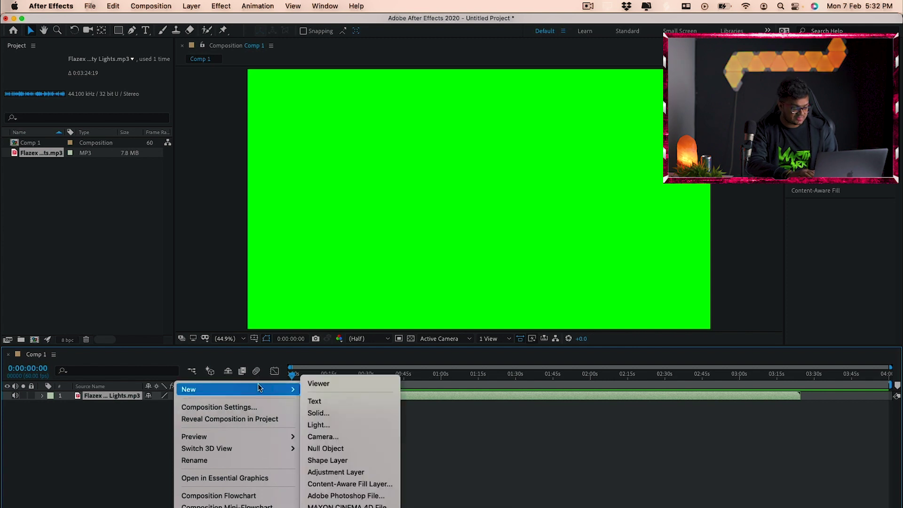
left_click(356, 413)
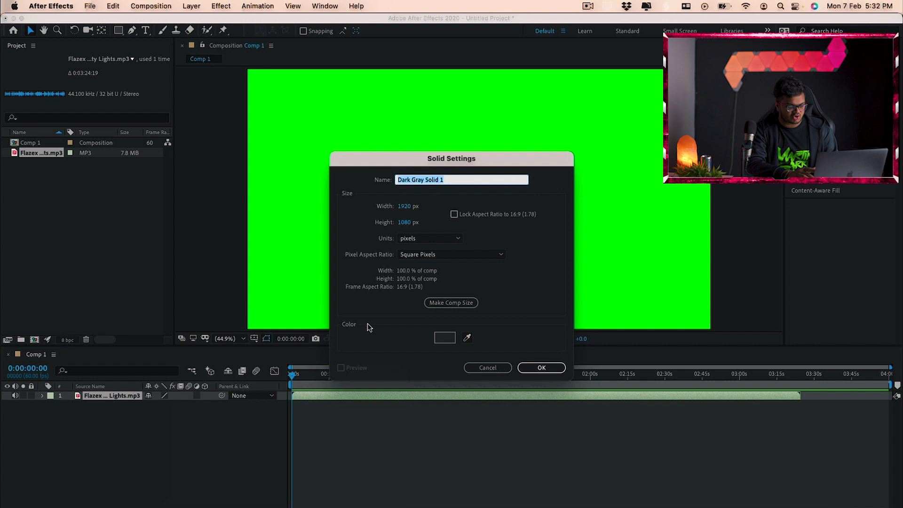
left_click(530, 367)
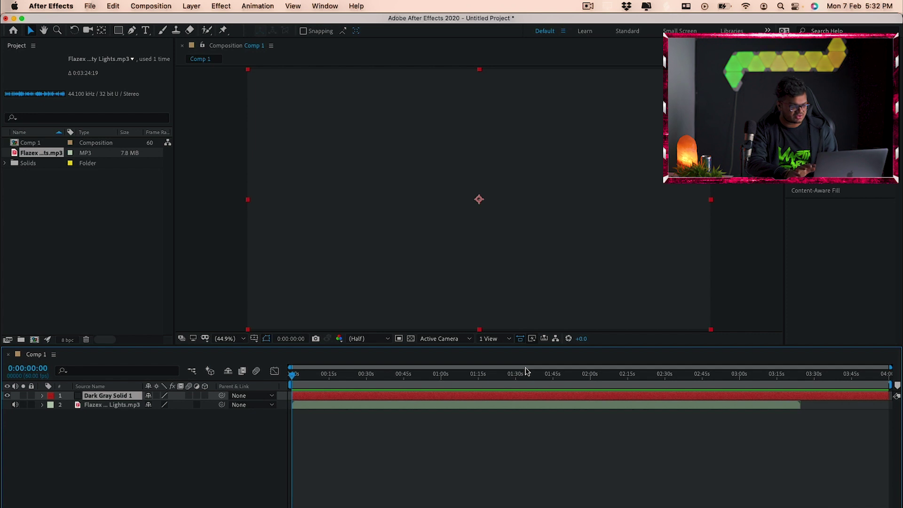
- Apply Audio Spectrum to Dark Gray Solid 1 with Flazex - City Lights.mp3 as its Audio Layer
left_click(222, 6)
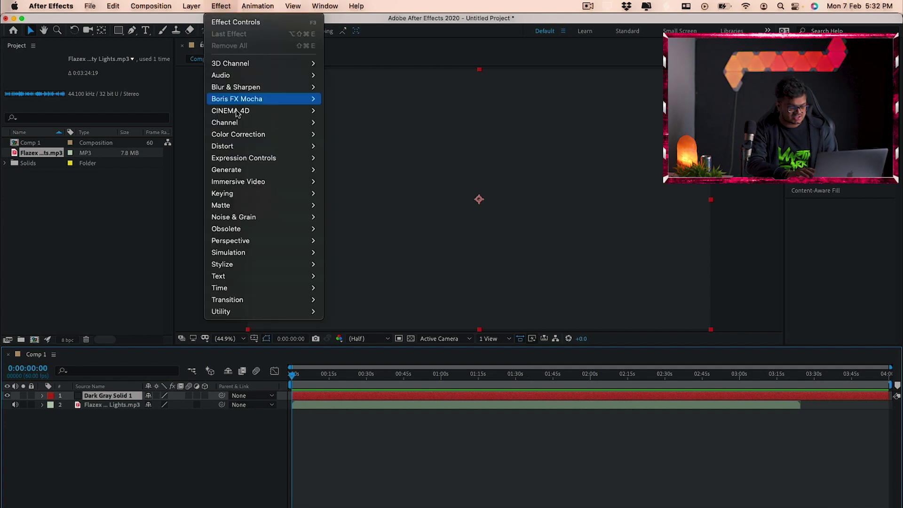
mouse_move(252, 170)
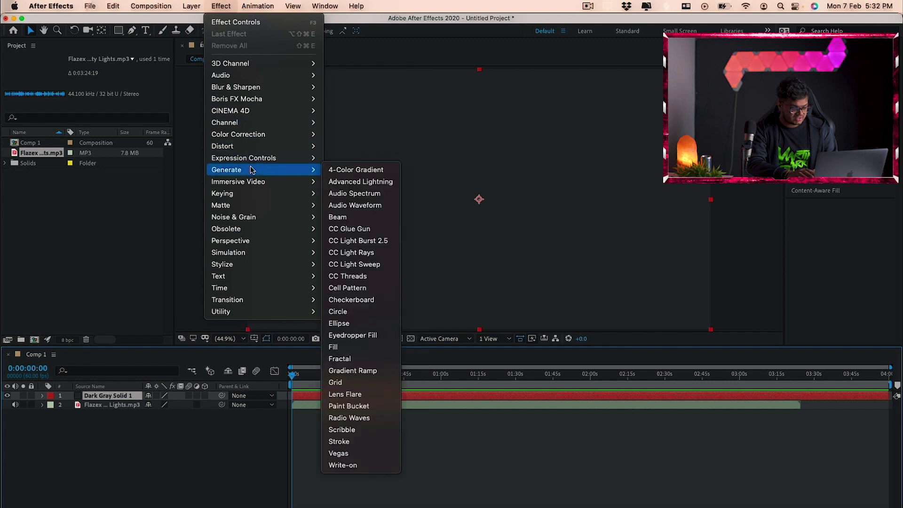
left_click(385, 196)
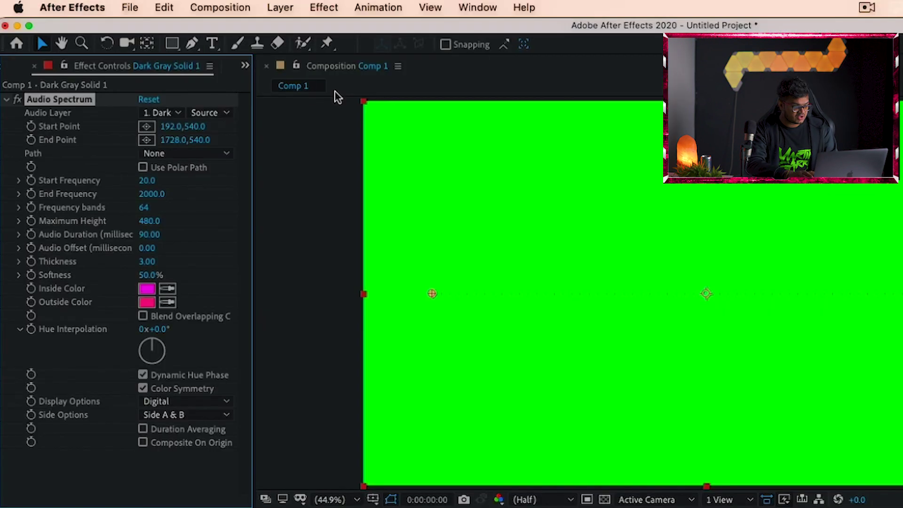
left_click(165, 114)
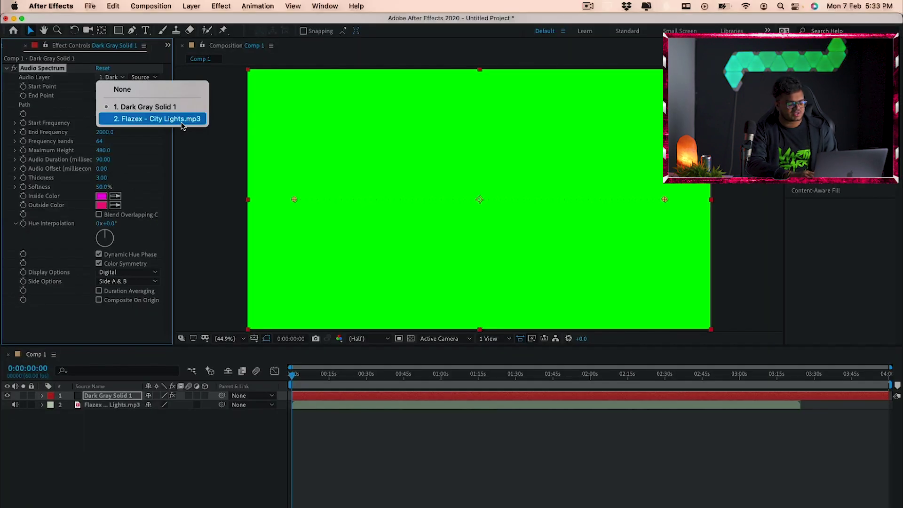
left_click(181, 121)
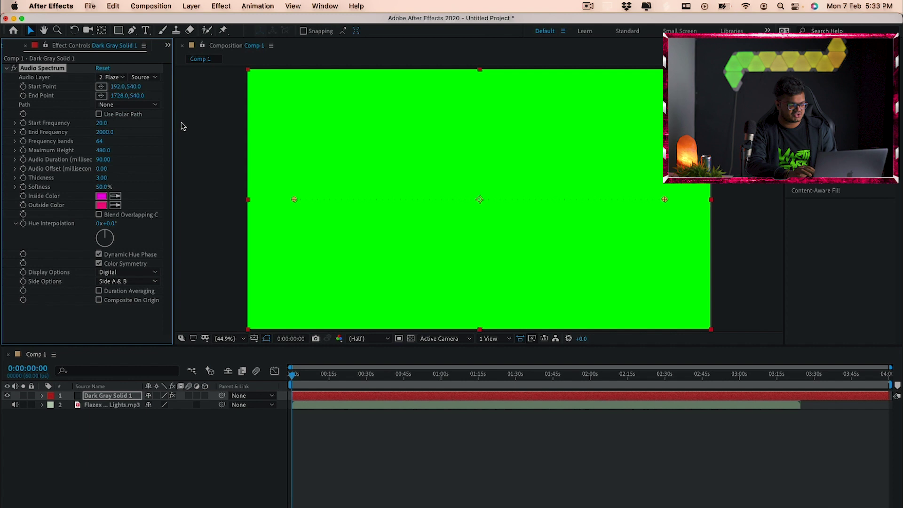
left_click(439, 339)
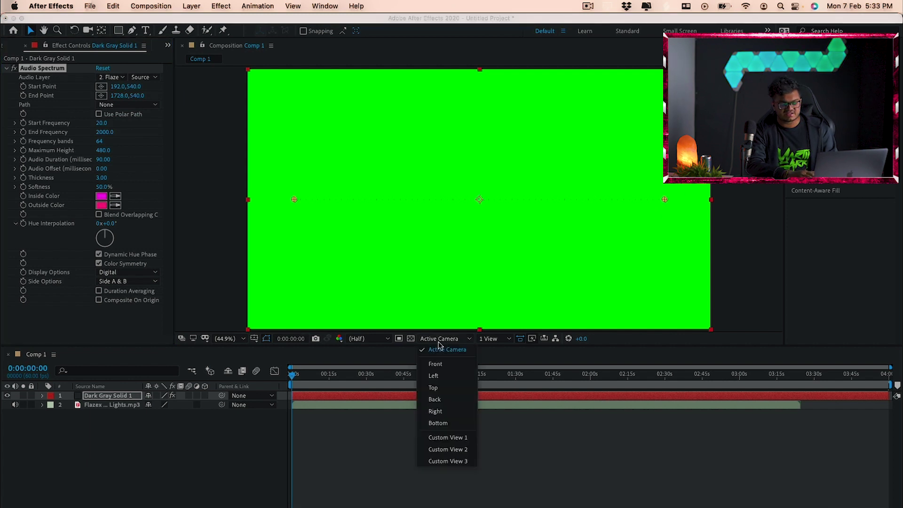
left_click(438, 343)
- Preview the spectrum with the music, then return the playhead to the first frame
key("space")
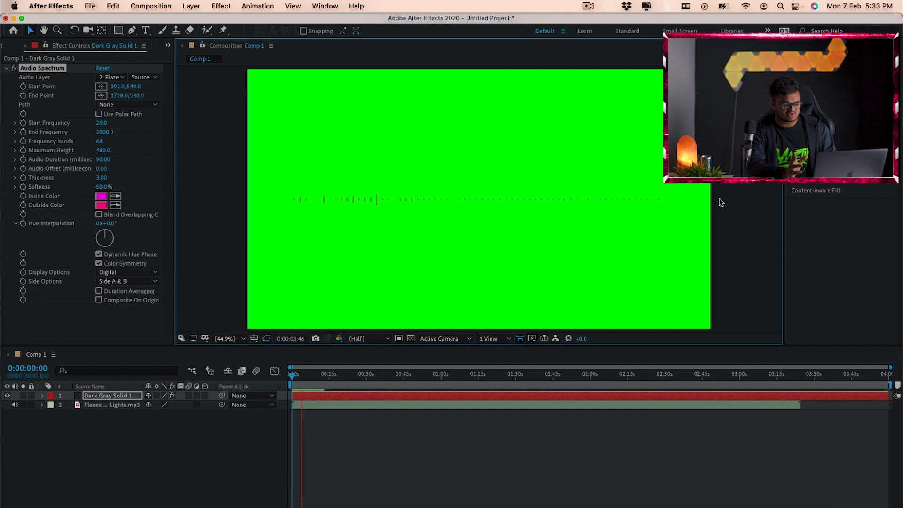
key("space")
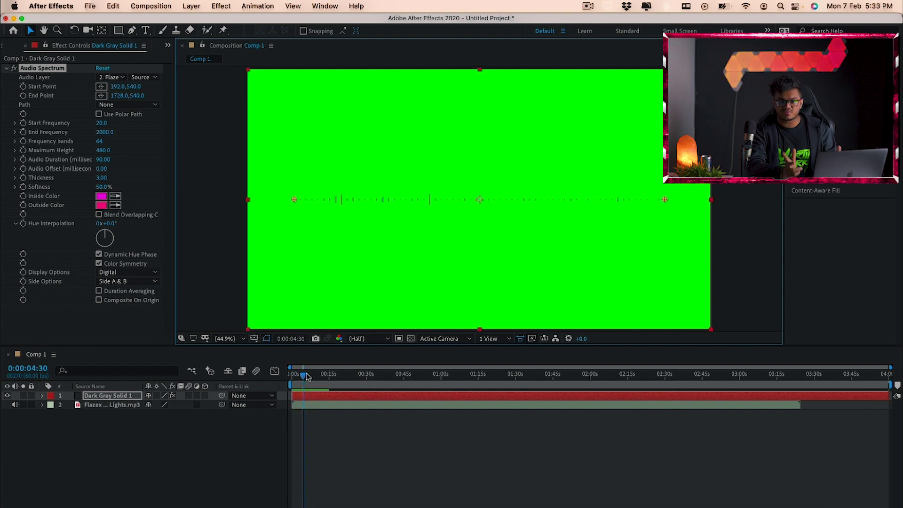
left_click_drag(304, 375, 278, 374)
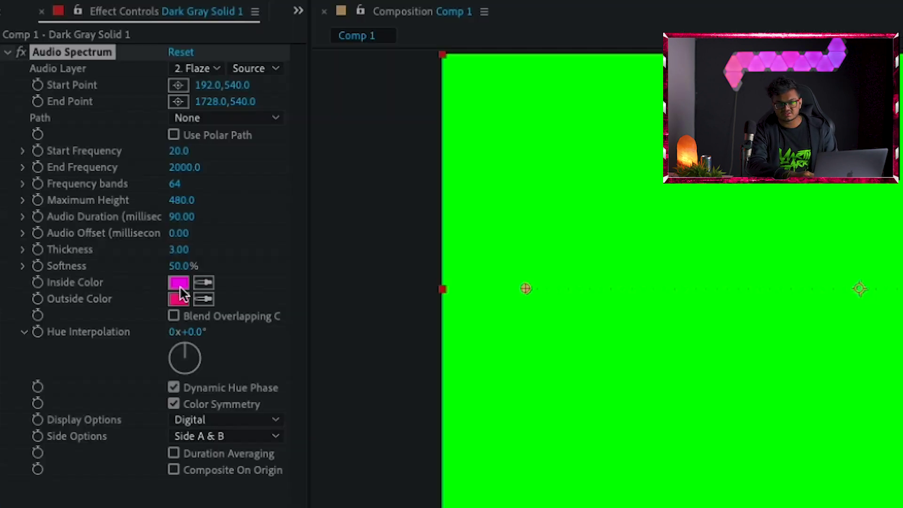
- Set Audio Spectrum Inside Color and Outside Color to white and Side Options to Side A
left_click(101, 195)
left_click_drag(332, 254, 288, 202)
key("Return")
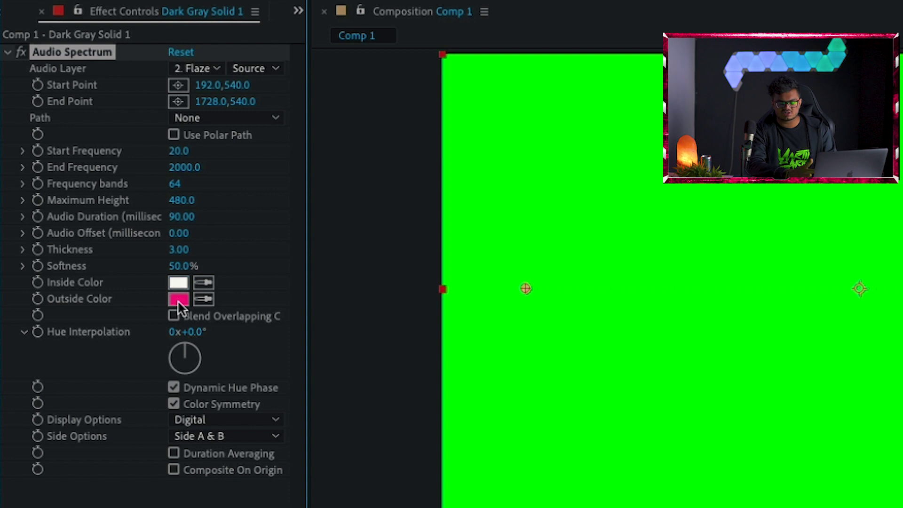
left_click(178, 299)
left_click(520, 365)
left_click_drag(521, 366, 513, 292)
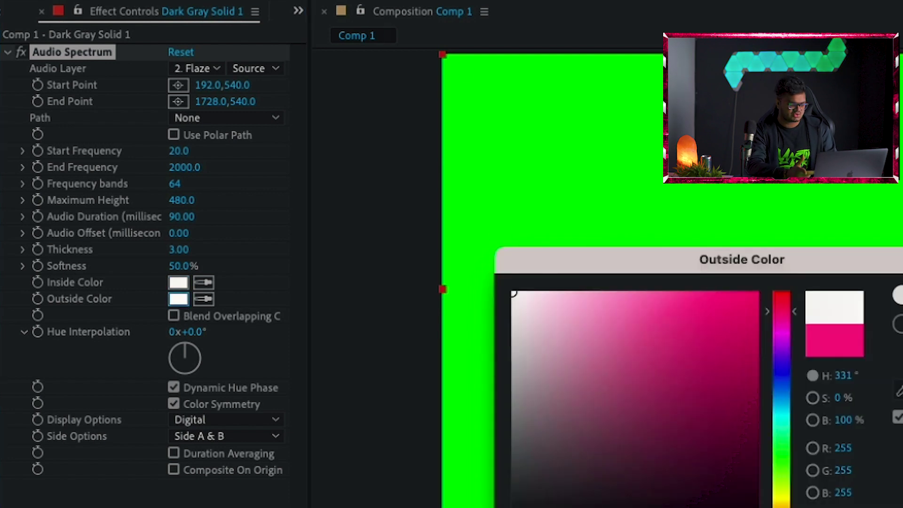
key("Return")
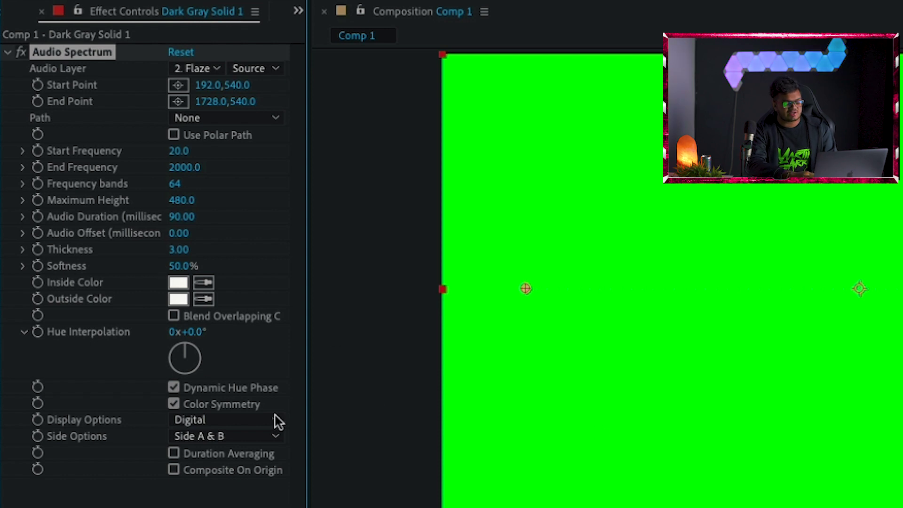
left_click(222, 436)
left_click(212, 455)
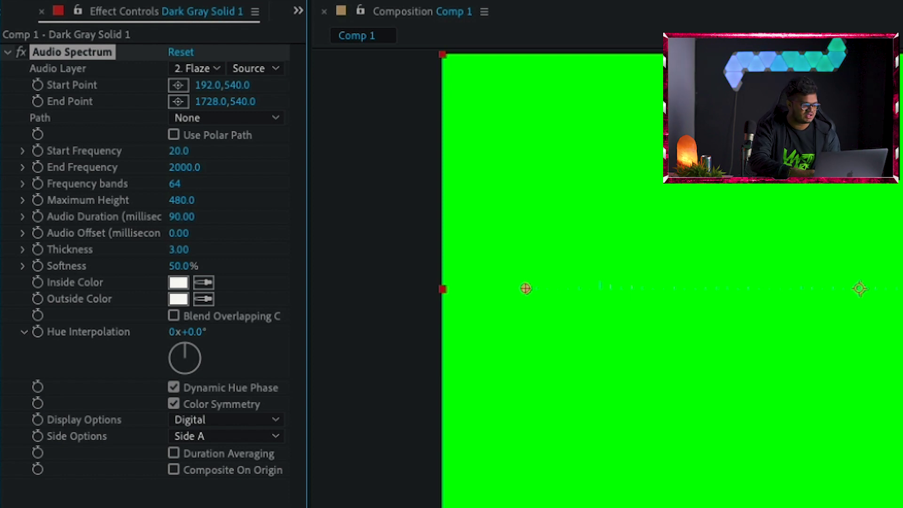
left_click_drag(177, 187, 277, 192)
left_click_drag(358, 202, 704, 202)
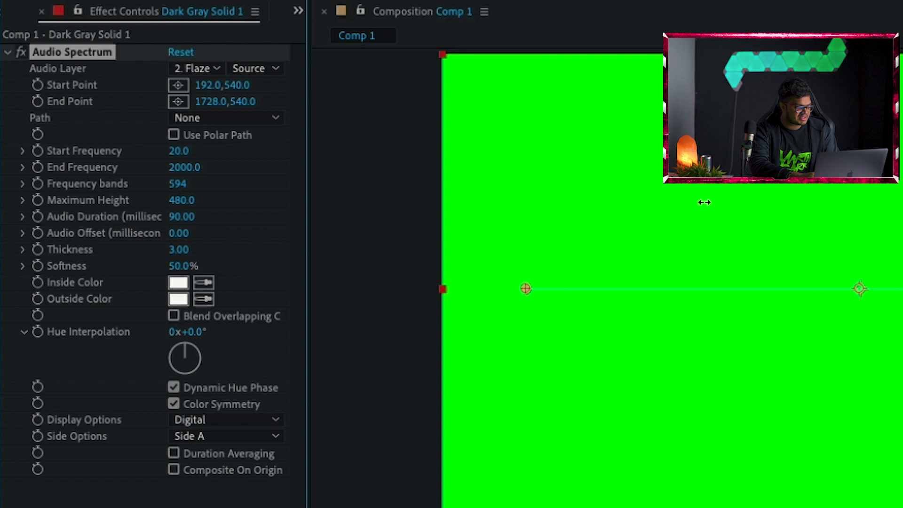
left_click_drag(782, 215, 865, 216)
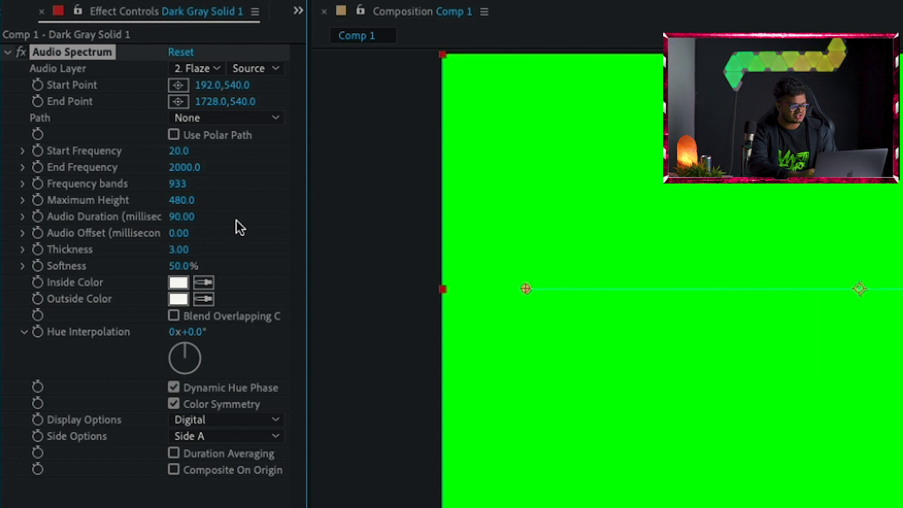
key("ctrl+shift+a")
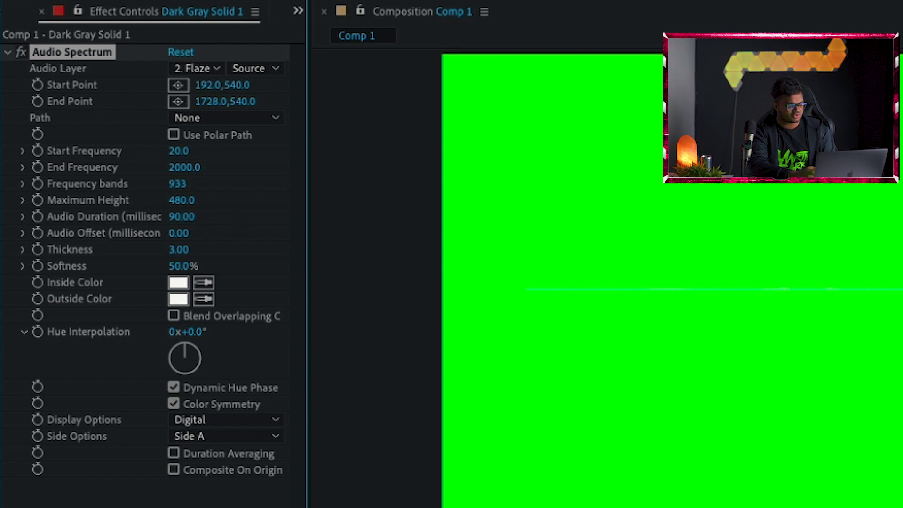
key("space")
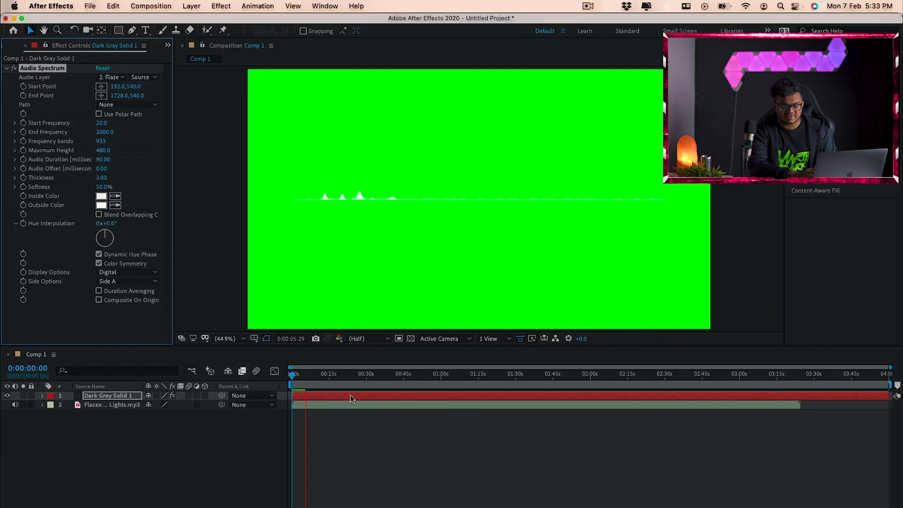
key("space")
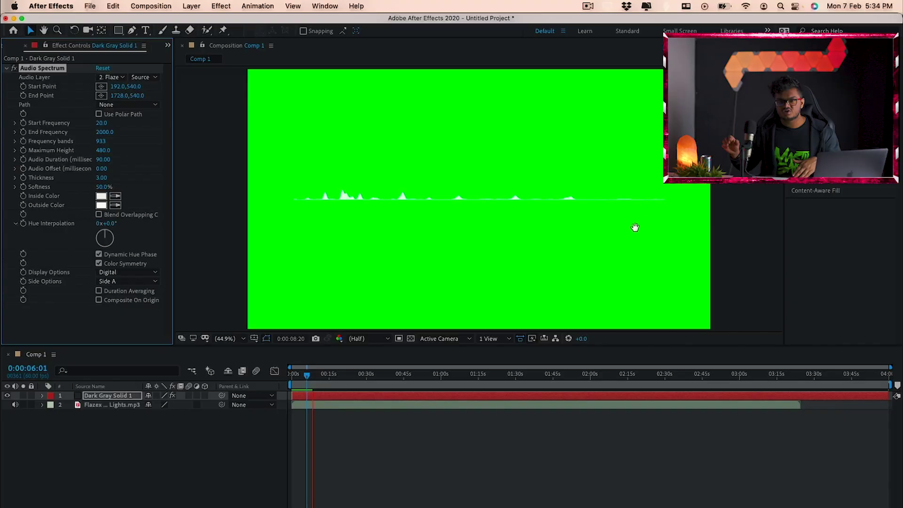
key("space")
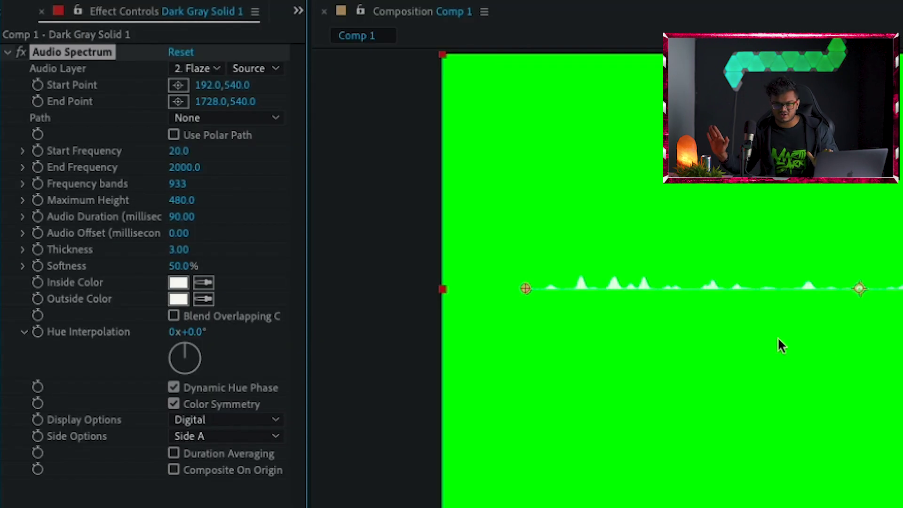
- Set the spectrum's End Frequency to 300, previewing the result
left_click(185, 168)
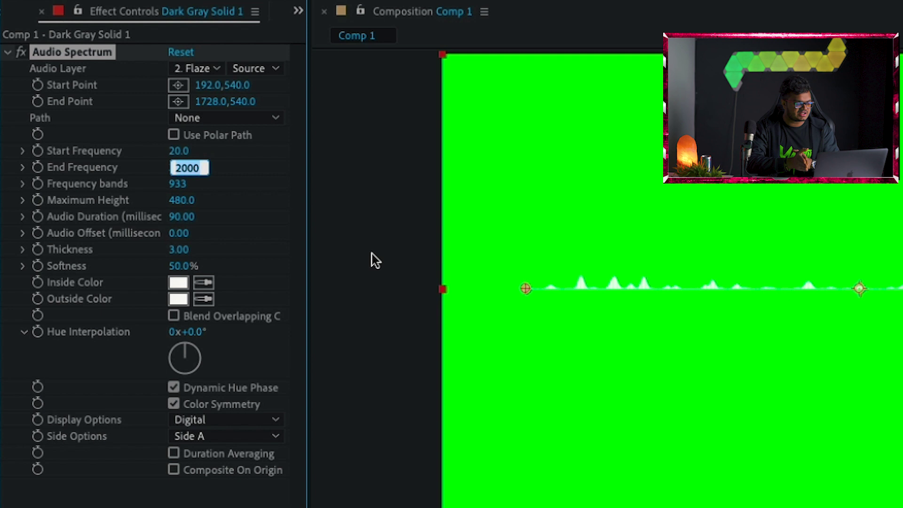
type("4")
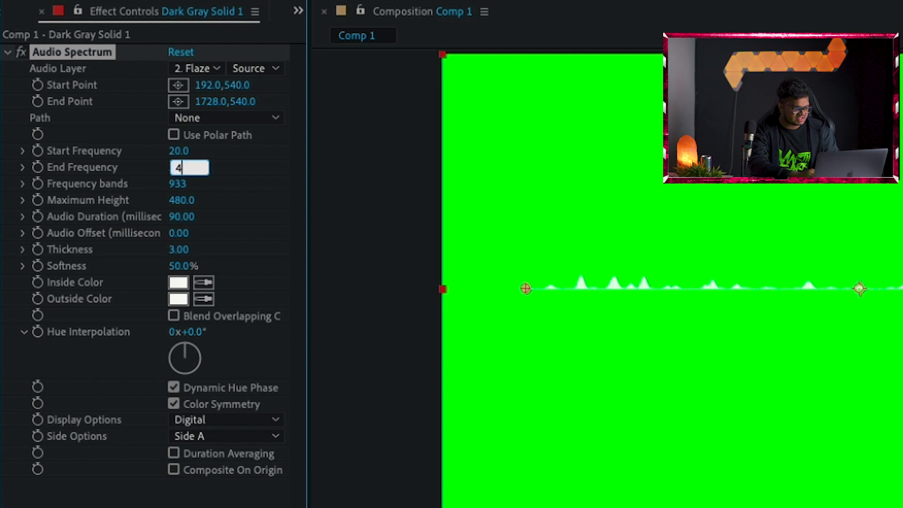
type("00")
key("Return")
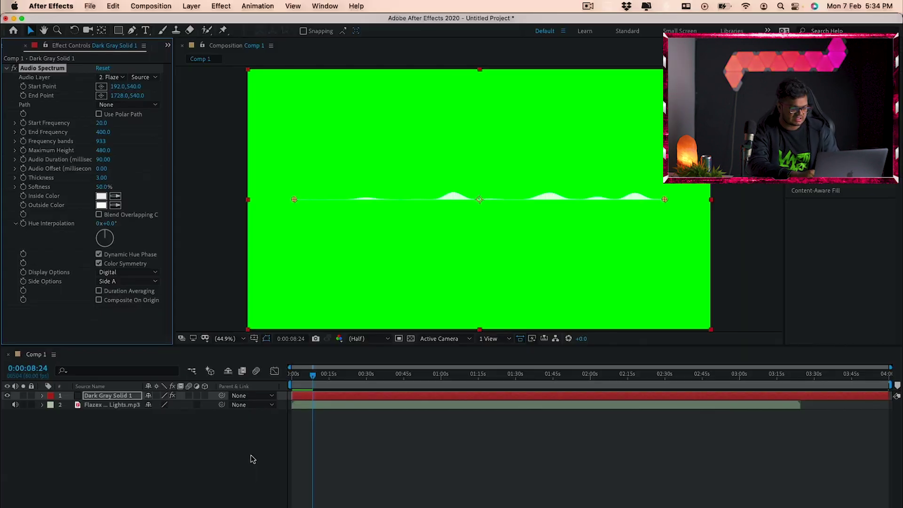
key("space")
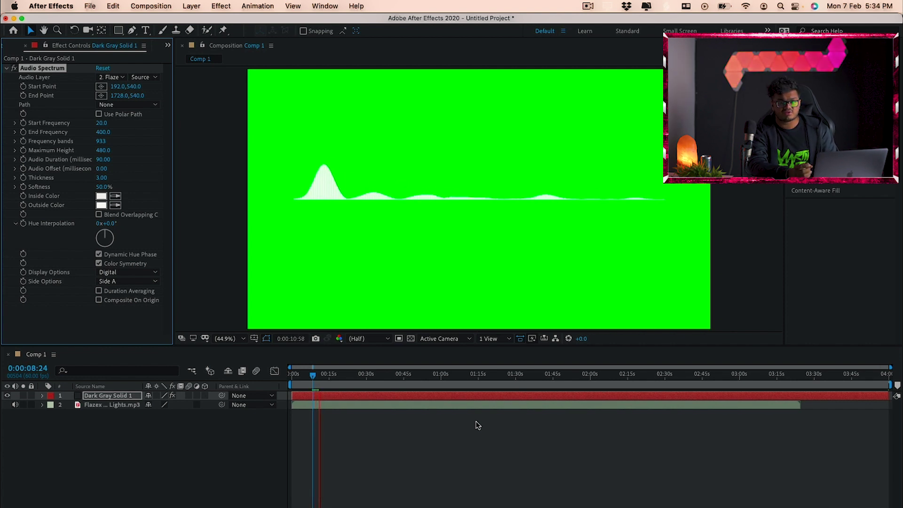
key("space")
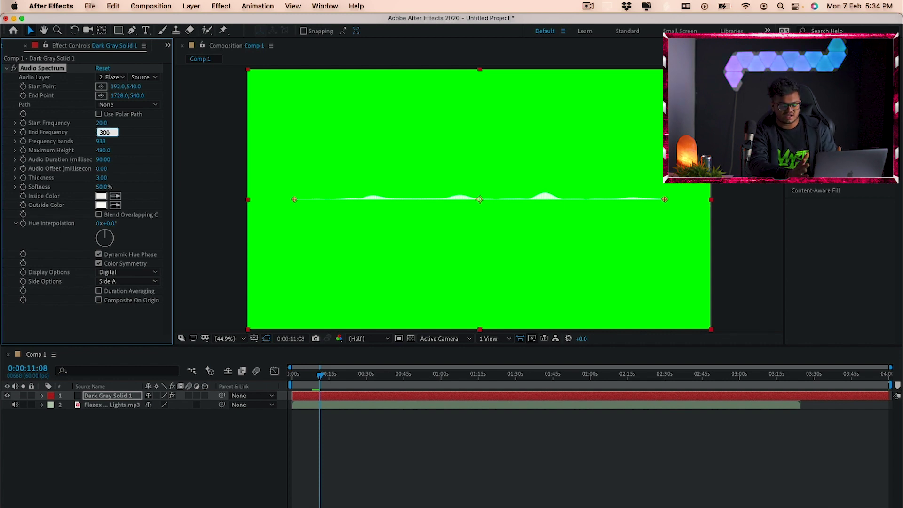
key("Return")
key("space")
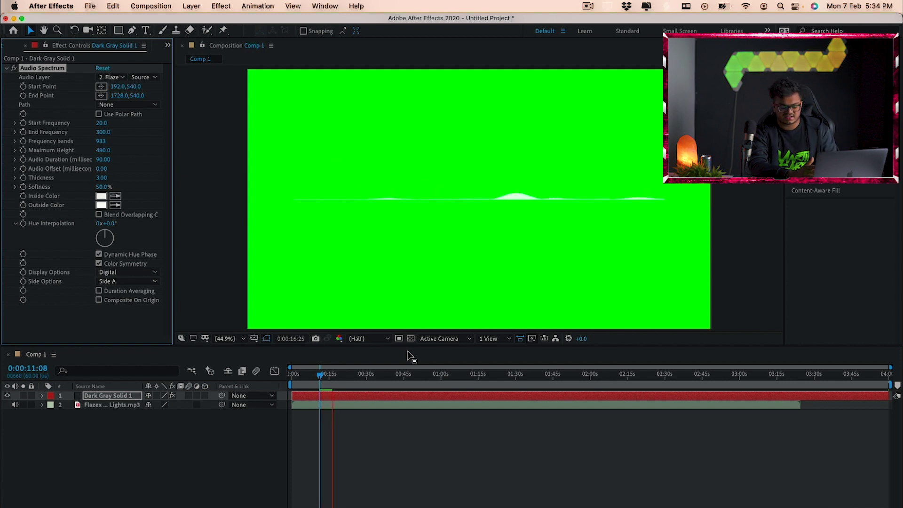
key("space")
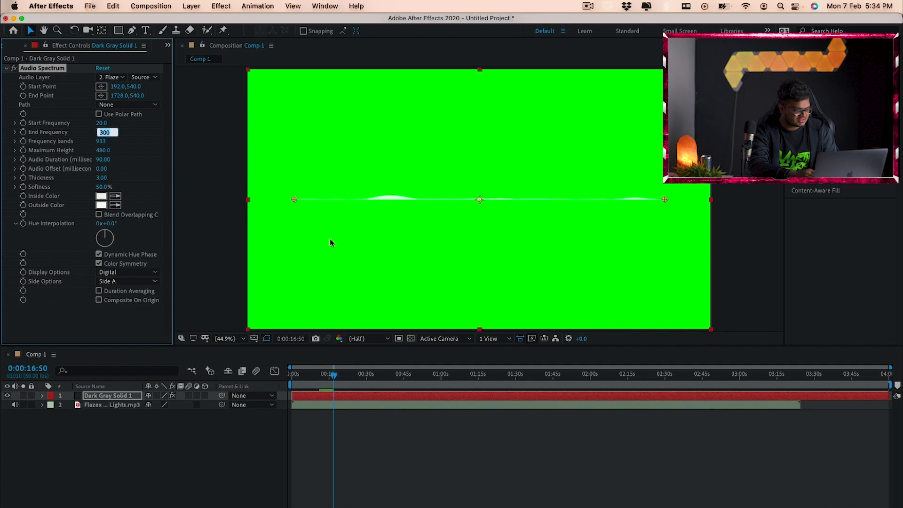
type("2")
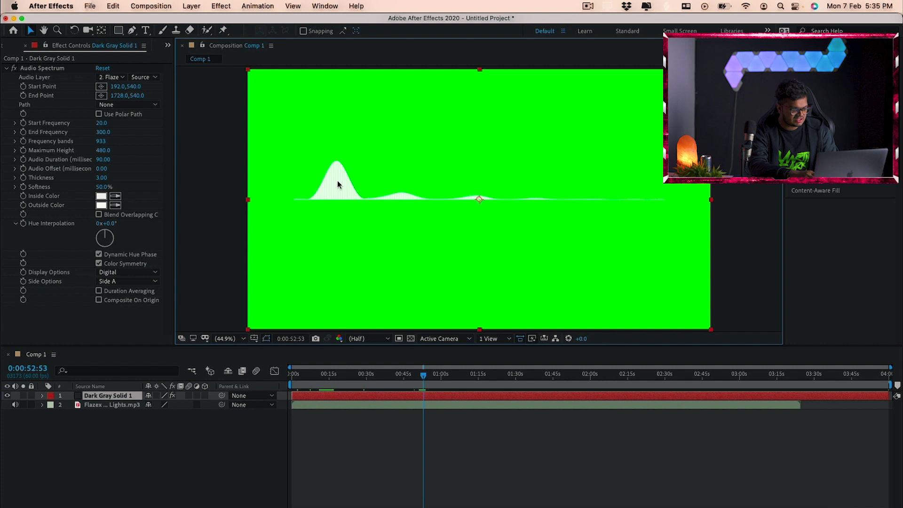
- Move the spectrum lower in the frame and raise Maximum Height to 1080, previewing it
left_click_drag(336, 204, 337, 278)
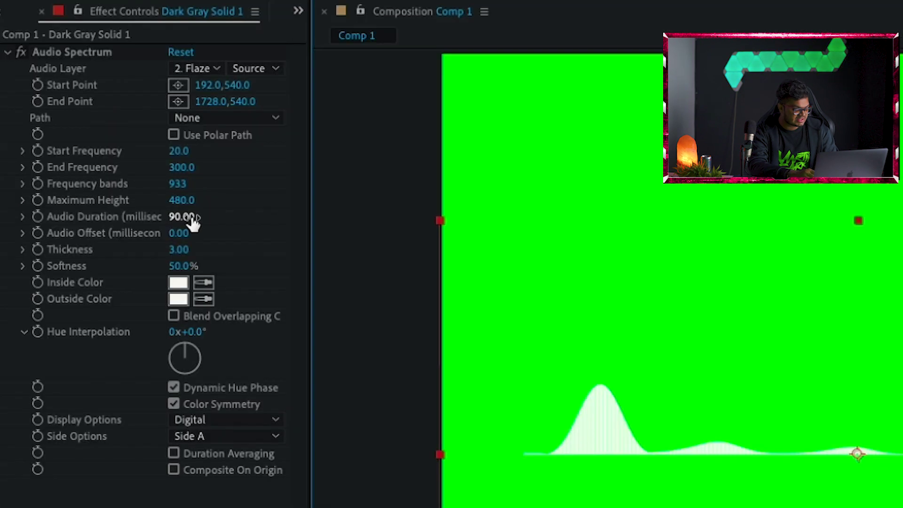
left_click_drag(103, 150, 121, 165)
left_click_drag(212, 229, 251, 250)
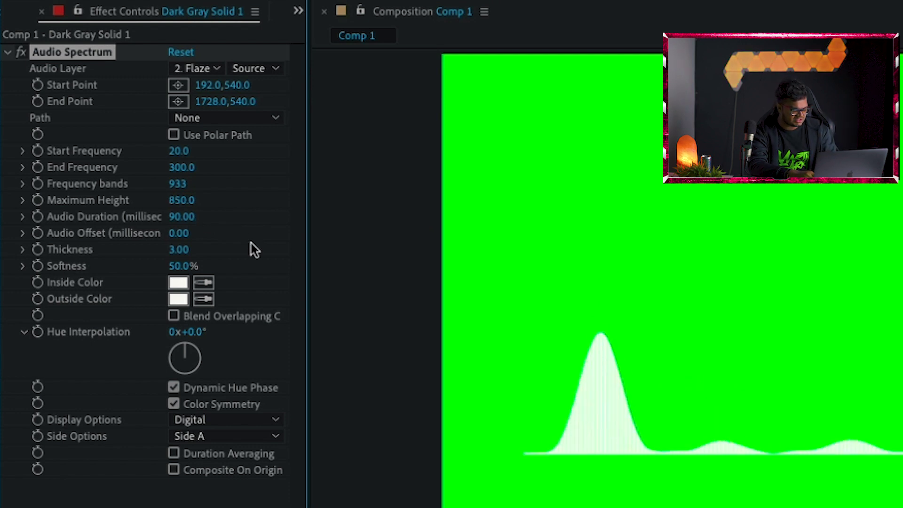
key("space")
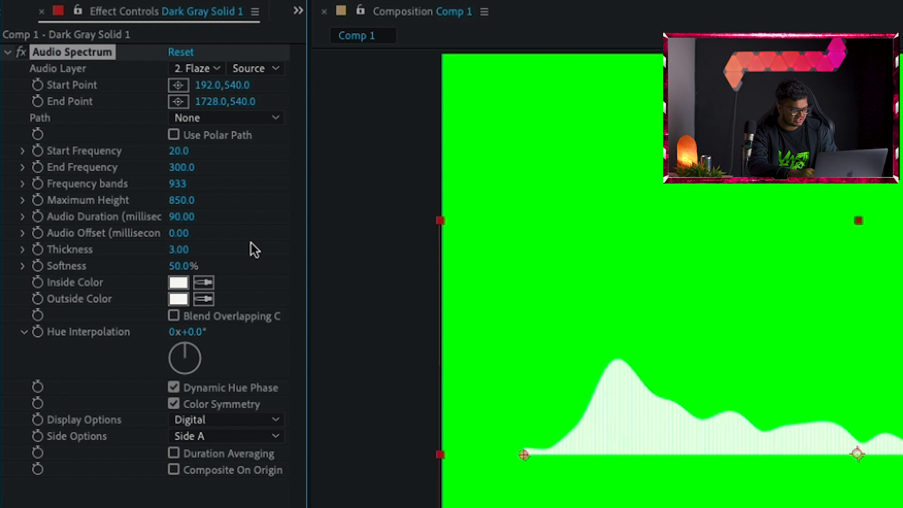
left_click_drag(181, 202, 217, 213)
key("space")
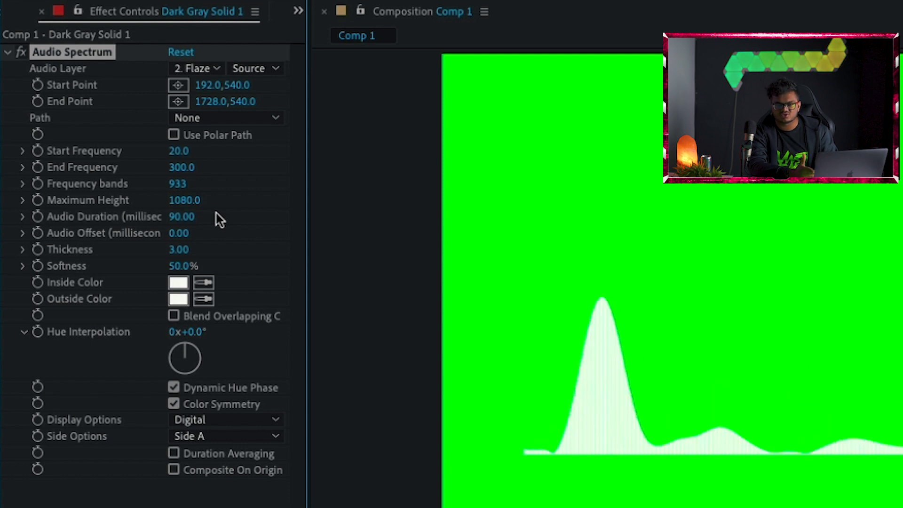
key("space")
key("space")
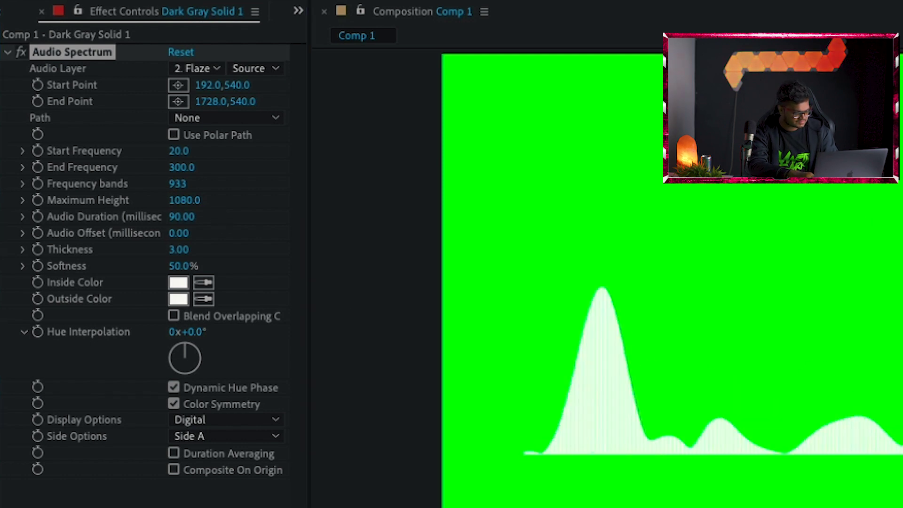
key("space")
key("space")
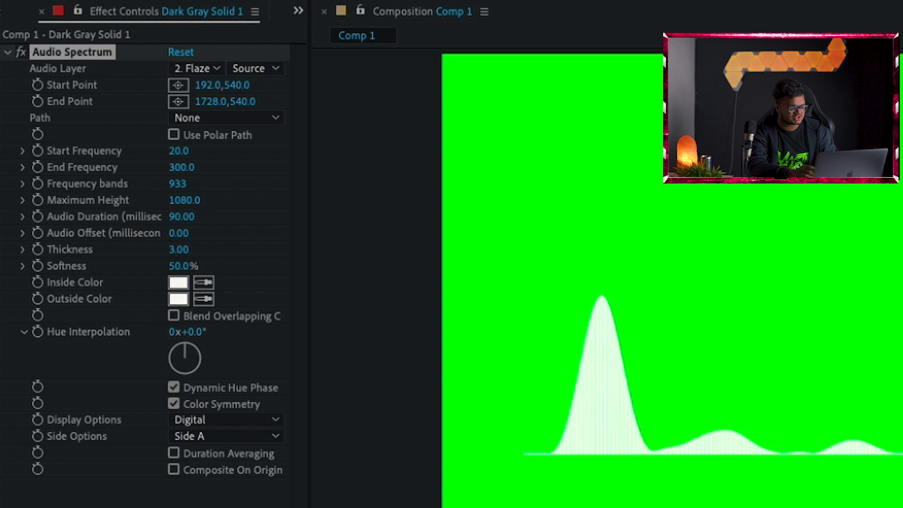
key("space")
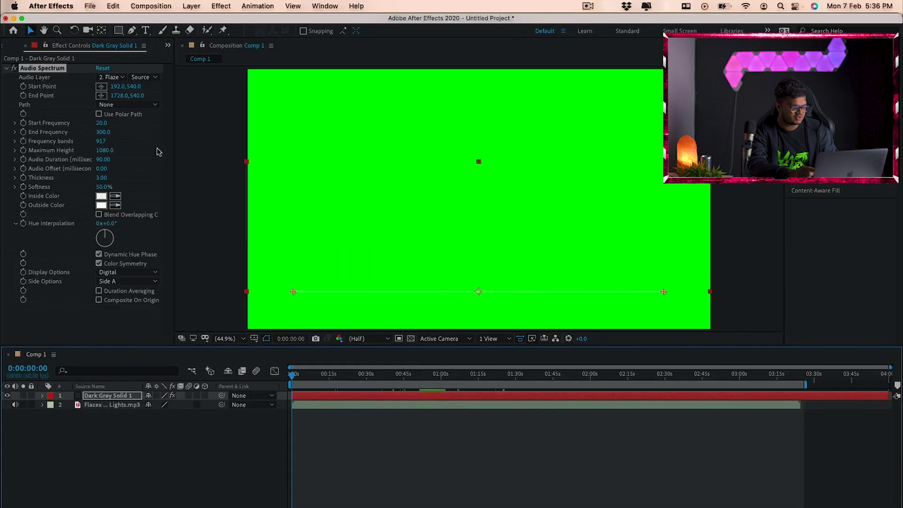
- Add Comp 1 to the Render Queue with a QuickTime output module
left_click(88, 6)
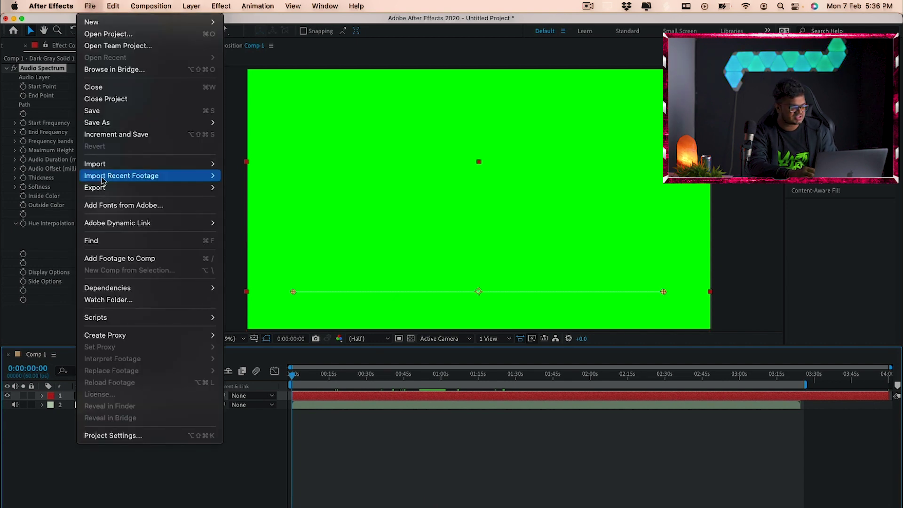
mouse_move(141, 188)
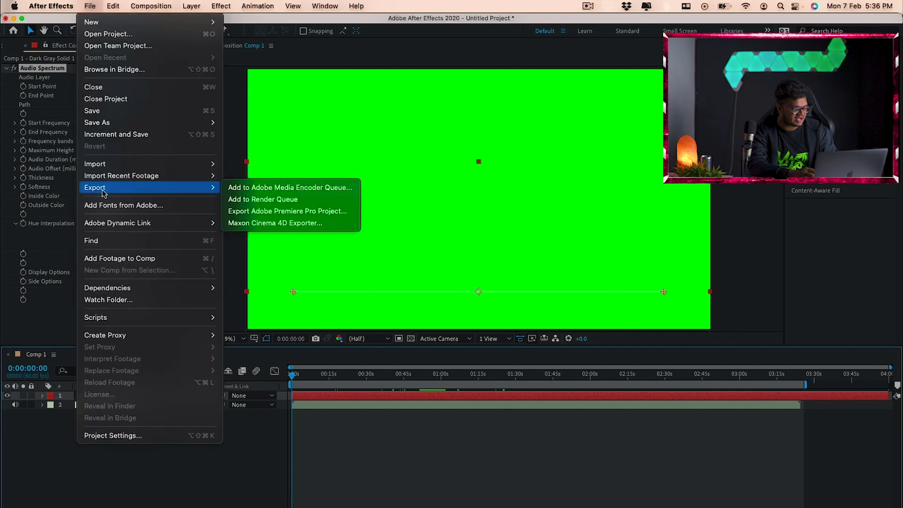
left_click(285, 199)
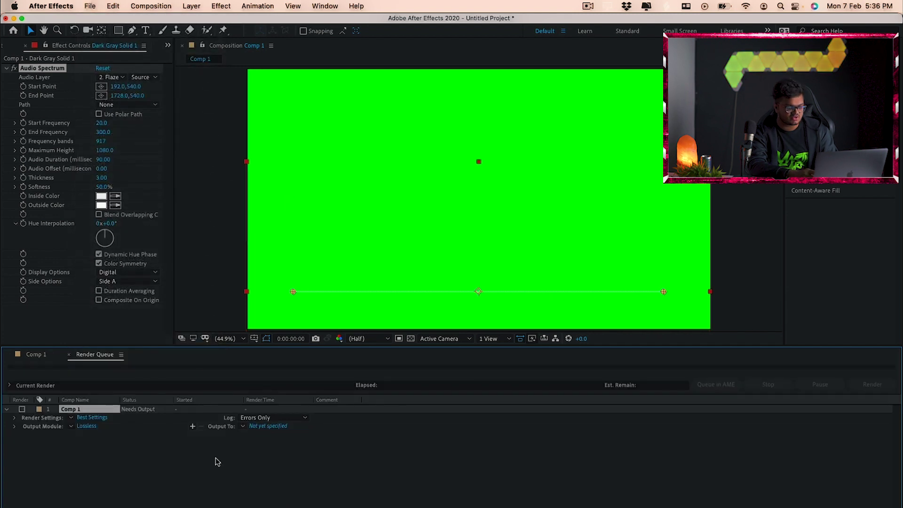
left_click(87, 426)
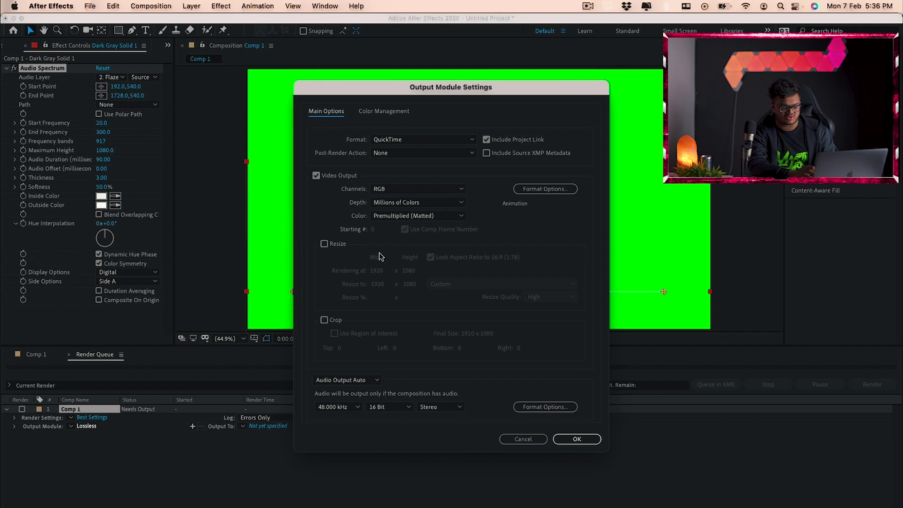
left_click(431, 140)
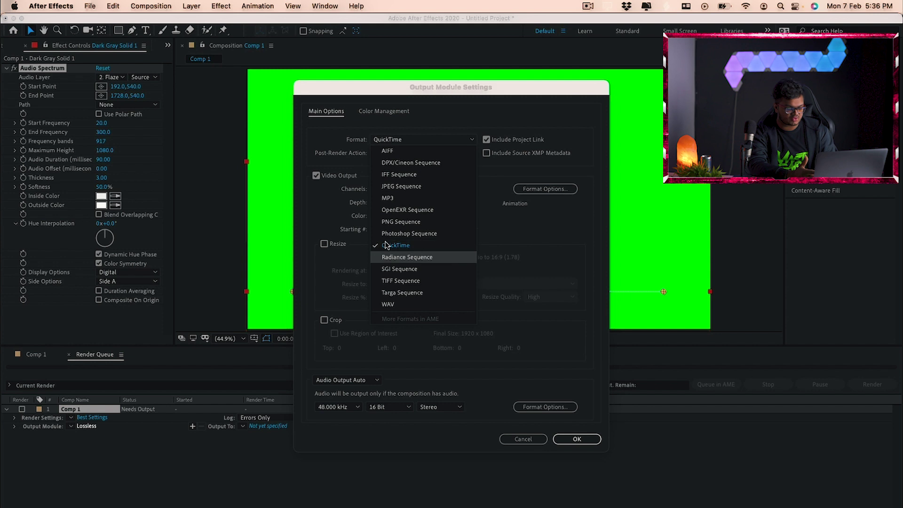
left_click(444, 248)
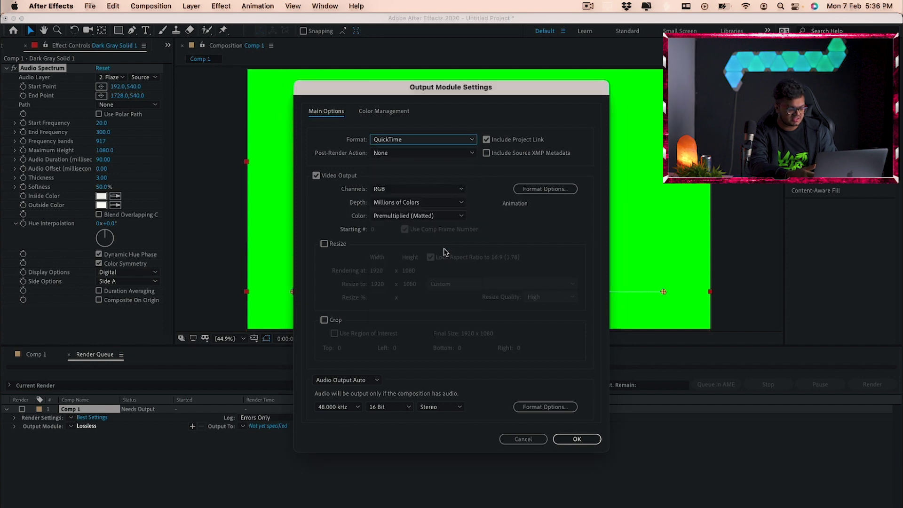
left_click(573, 439)
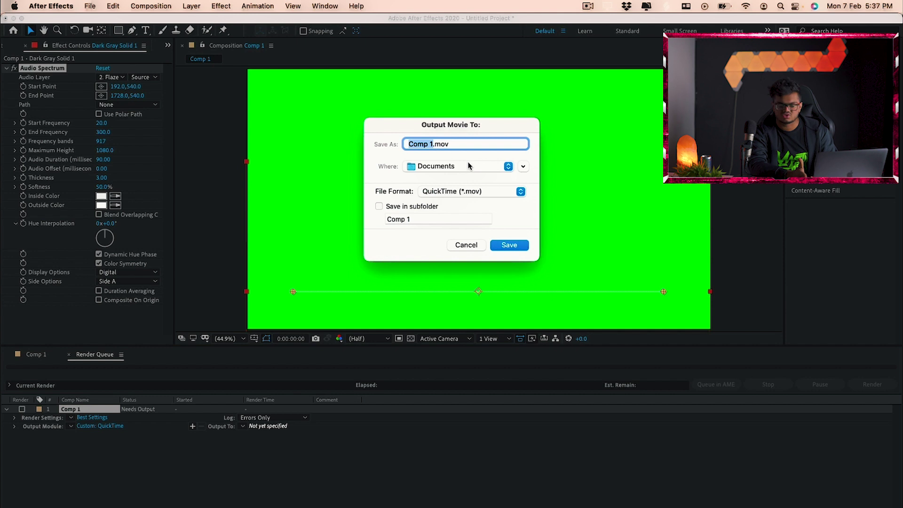
- Render Comp 1 to audio spectrum.mov on the Desktop
left_click(465, 168)
left_click(462, 267)
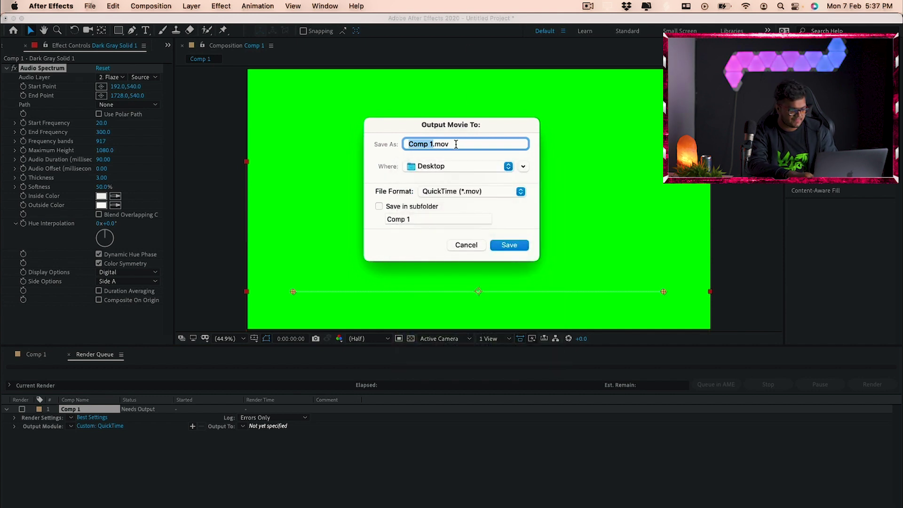
type("audi")
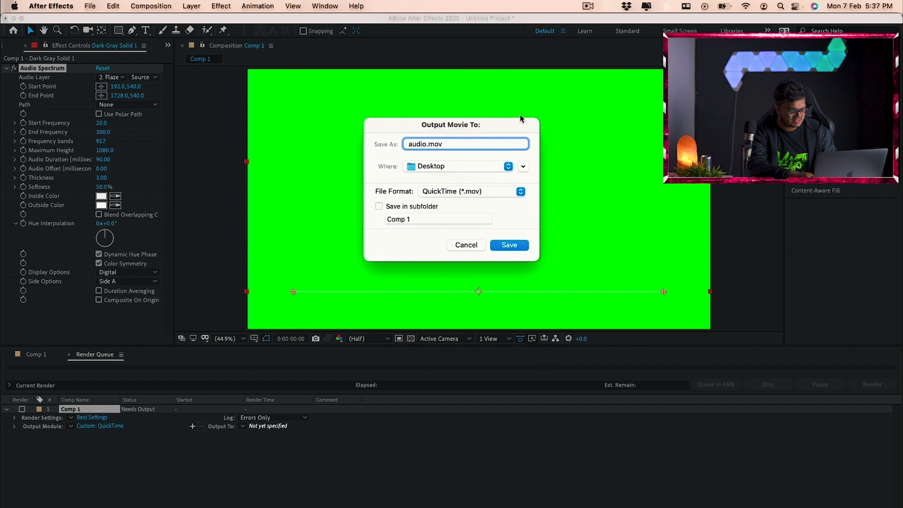
type("o spectrum")
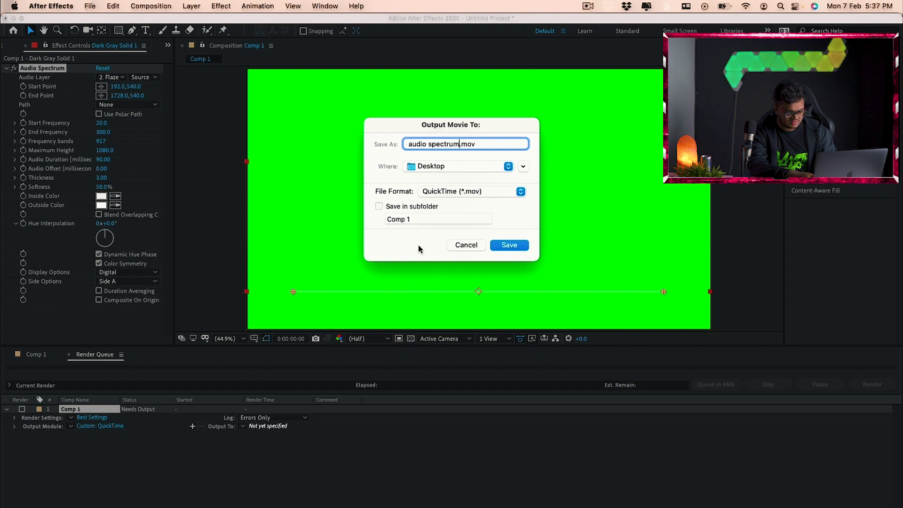
left_click(506, 249)
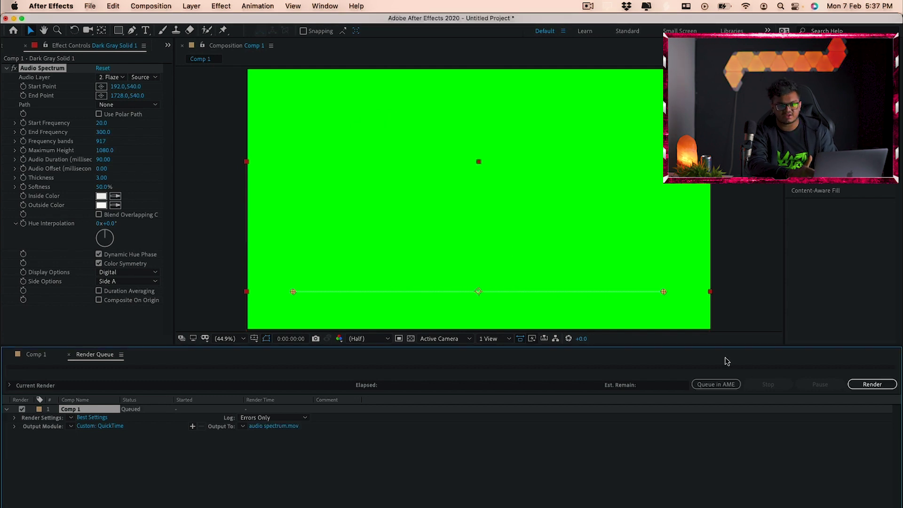
left_click(870, 385)
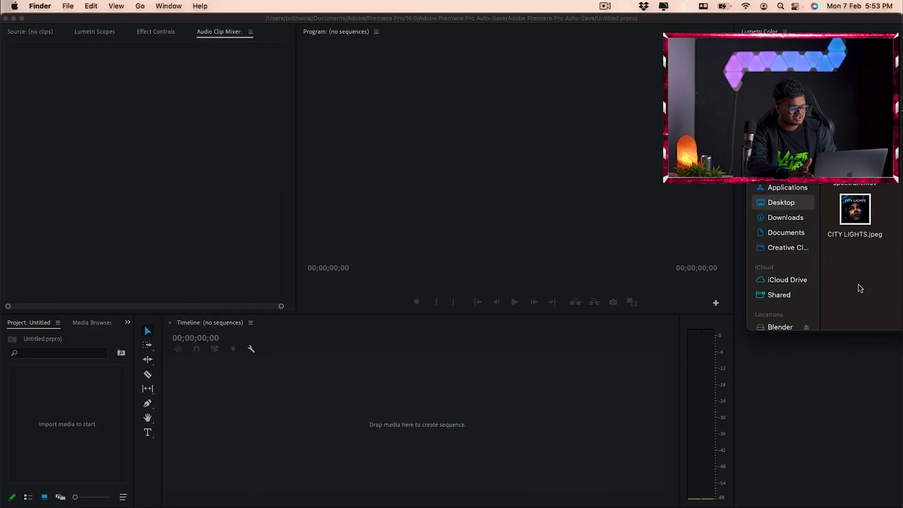
- Import CITY LIGHTS.jpeg and audio spectrum.mov and build a sequence from the spectrum clip
left_click_drag(860, 288, 49, 423)
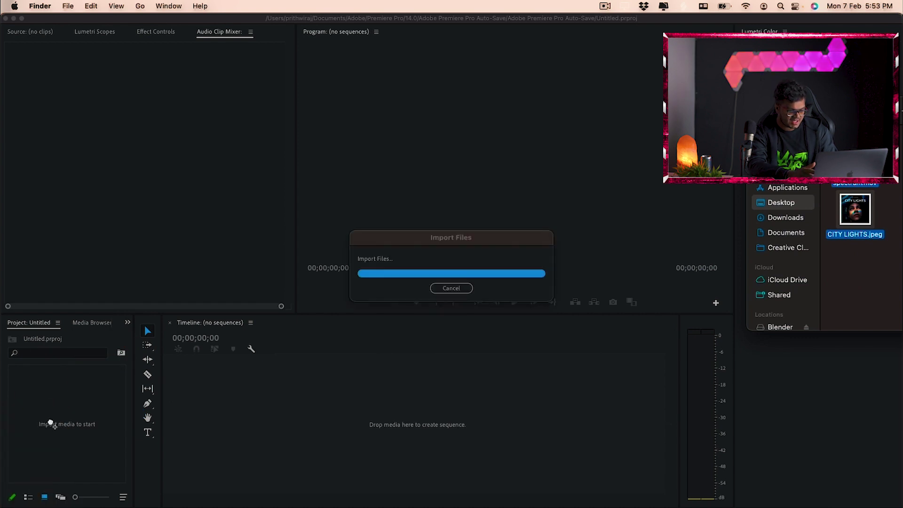
left_click(160, 418)
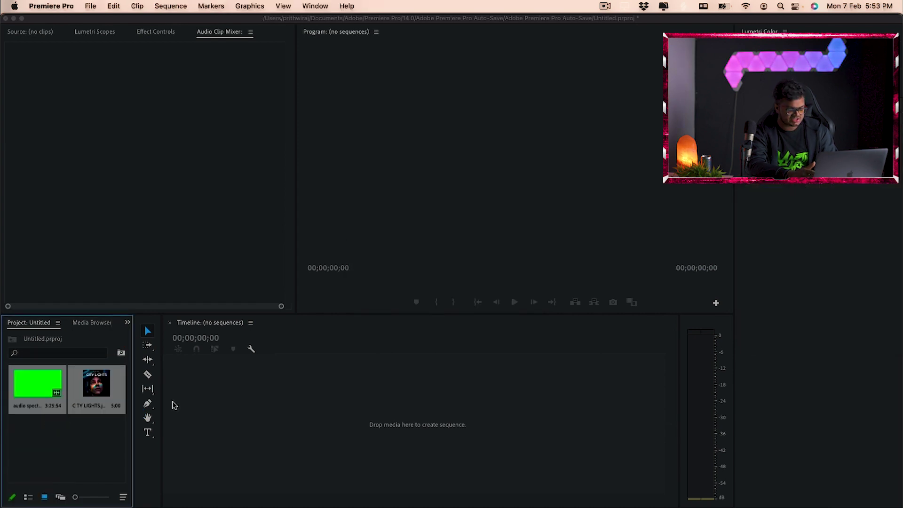
left_click(56, 454)
left_click_drag(37, 407, 299, 401)
left_click_drag(292, 350, 353, 348)
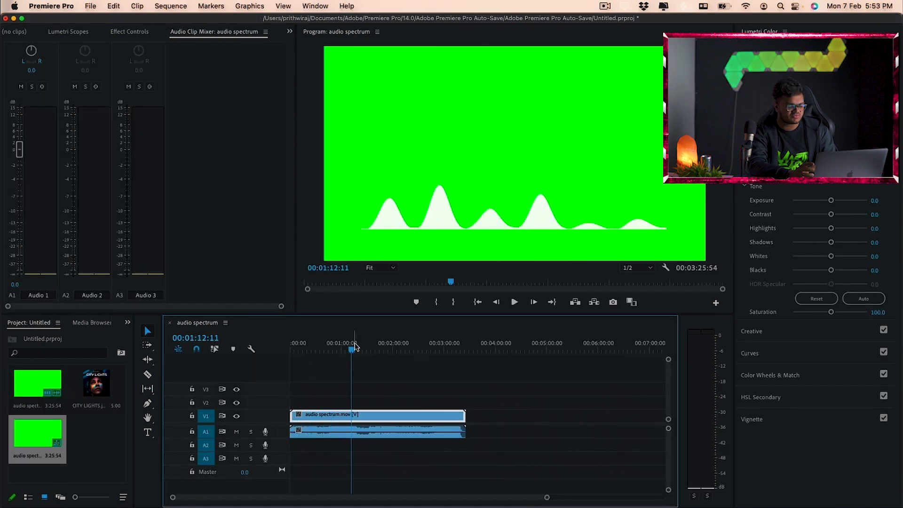
key("Home")
- Move the spectrum clip to V2 and place CITY LIGHTS.jpeg on V1 beneath it
left_click(90, 378)
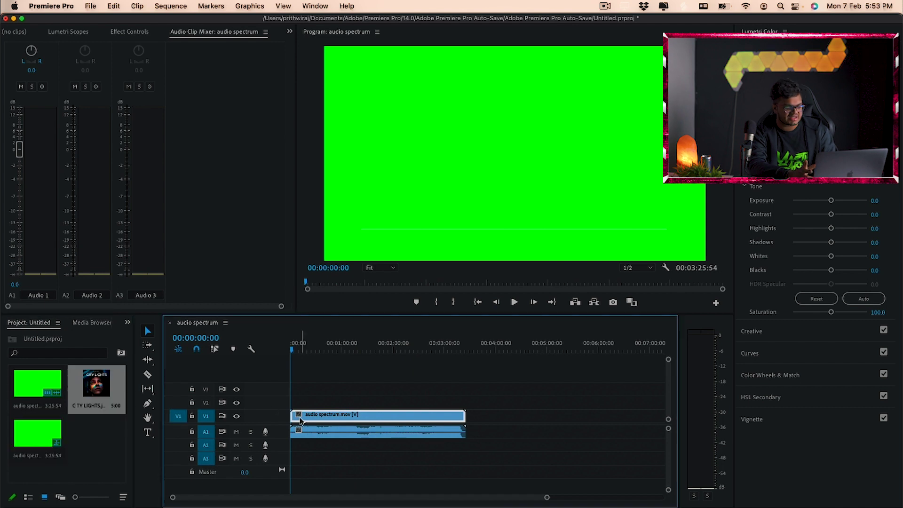
left_click_drag(301, 418, 297, 401)
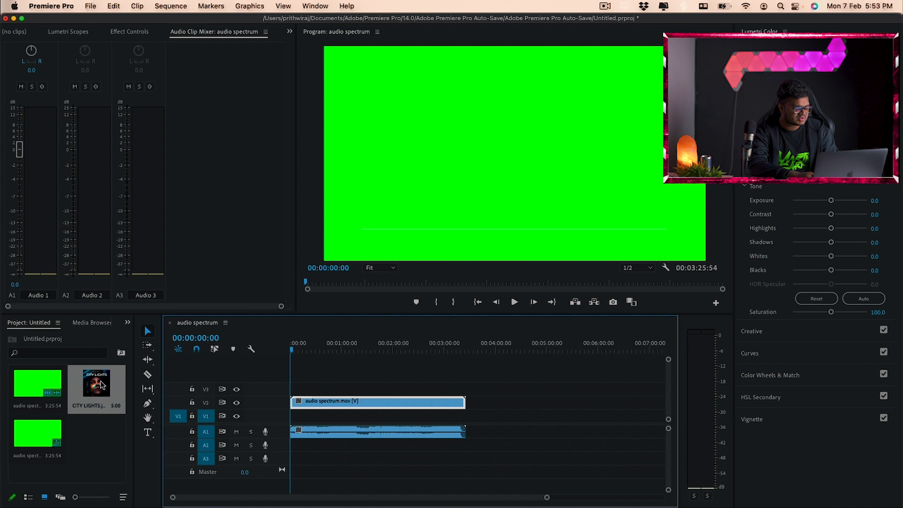
mouse_move(101, 384)
left_mouse_down()
mouse_move(312, 404)
mouse_move(284, 421)
mouse_move(485, 418)
mouse_move(470, 416)
left_mouse_up()
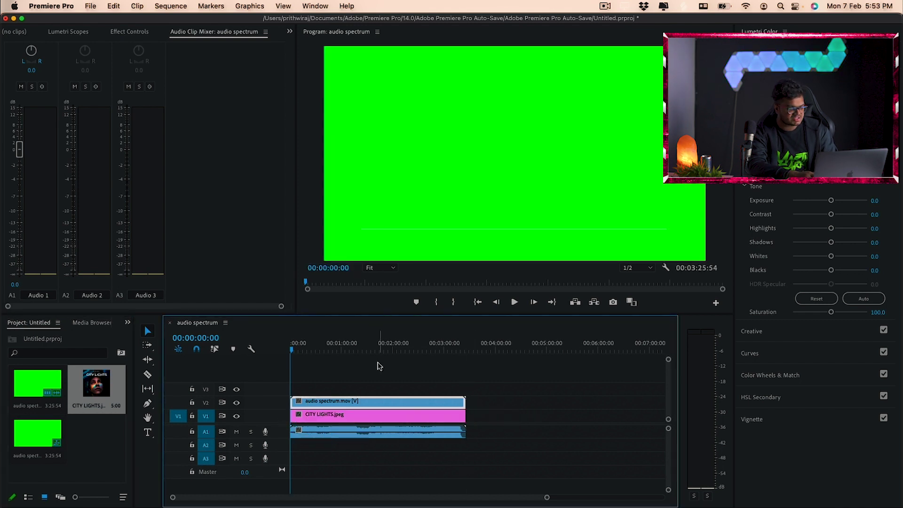
left_click(134, 31)
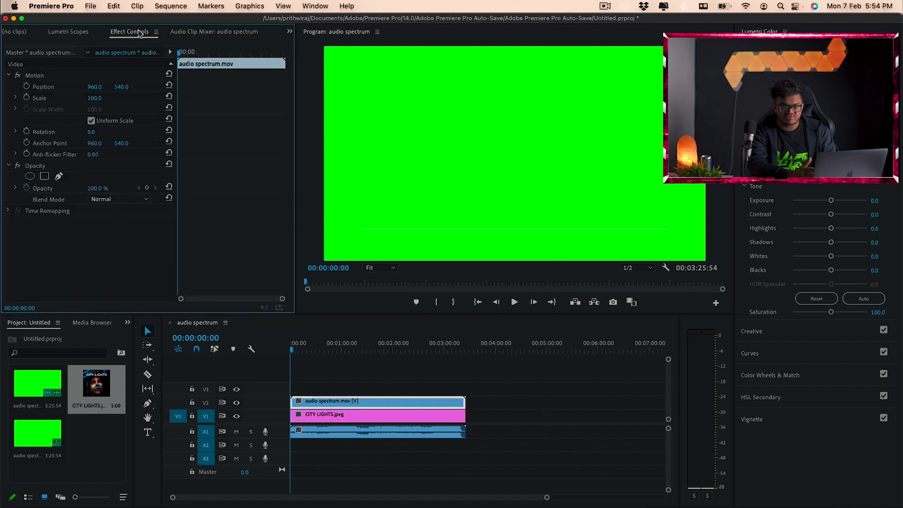
- Find Ultra Key in the Effects panel and apply it to the audio spectrum clip
left_click(92, 322)
left_click(115, 324)
left_click(102, 323)
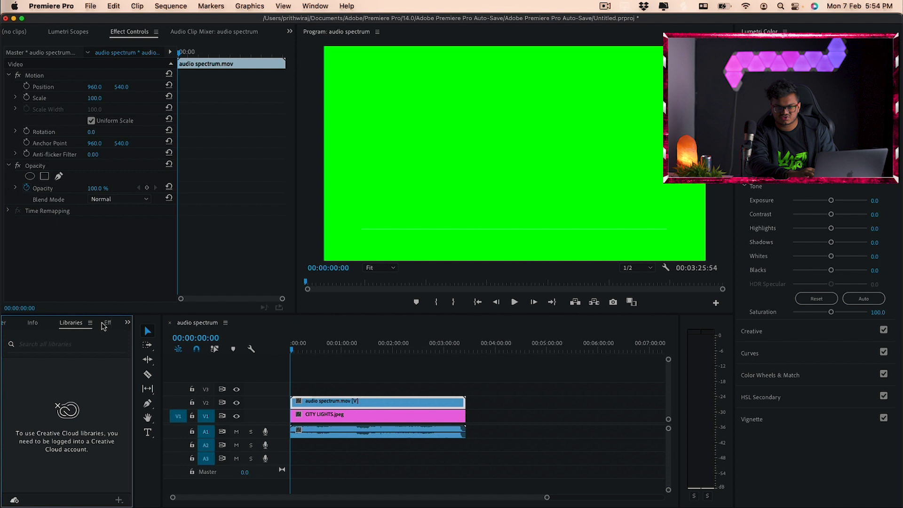
left_click(104, 324)
left_click(73, 337)
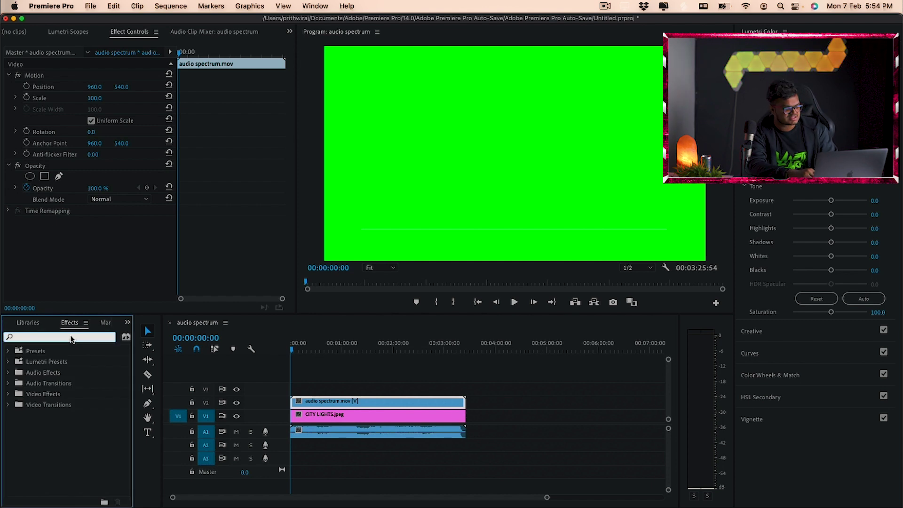
type("ULTRA")
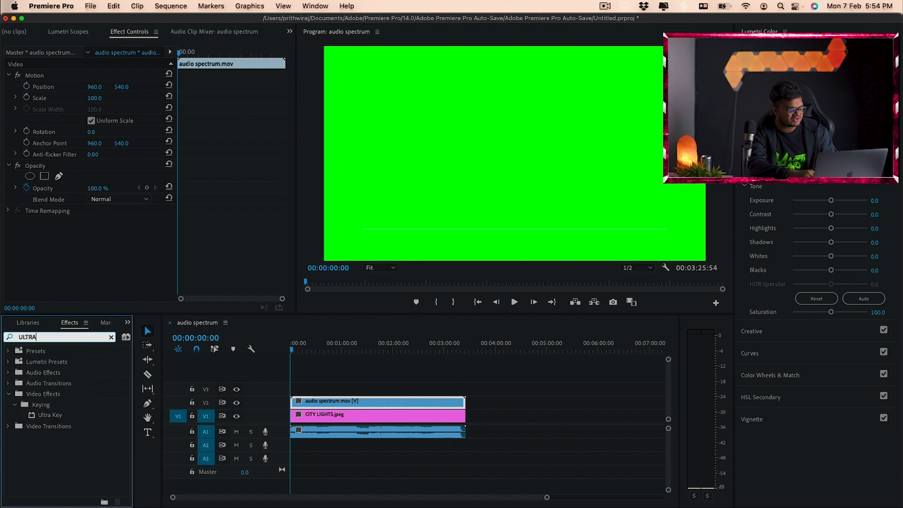
left_click_drag(34, 420, 366, 404)
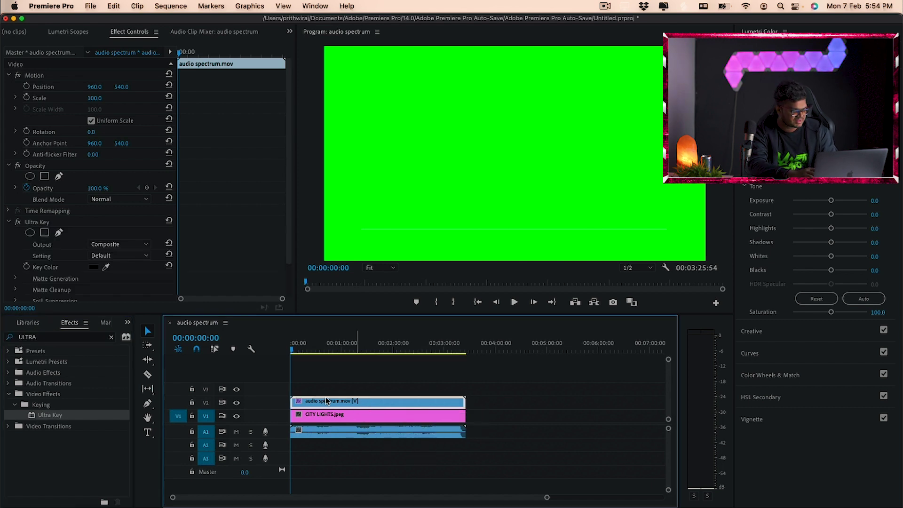
- Sample the green background as Key Color, keep Output on Composite, and set Setting to Aggressive
left_click(115, 266)
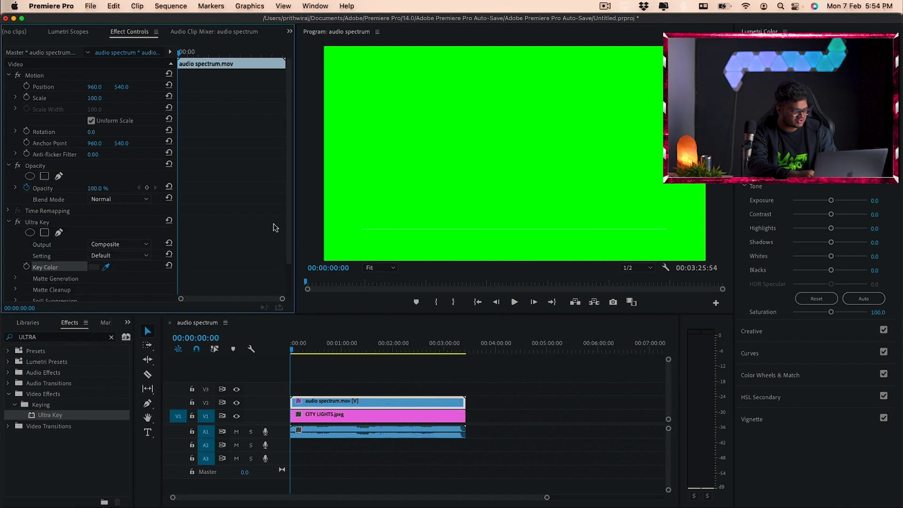
left_click(371, 164)
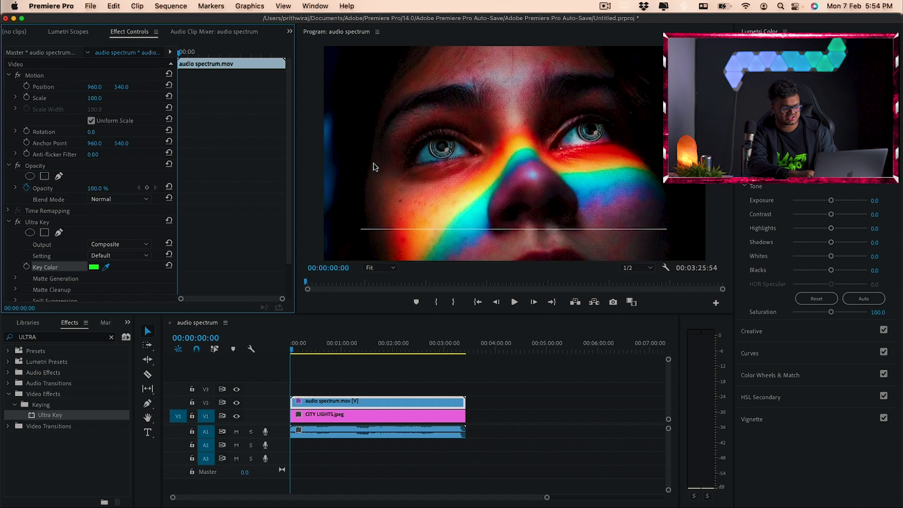
left_click(121, 251)
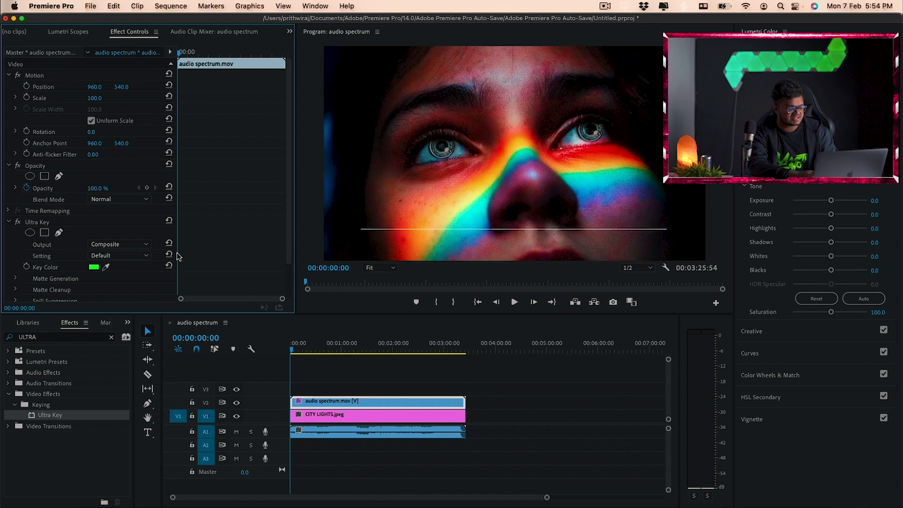
left_click(123, 256)
left_click(125, 256)
left_click(132, 245)
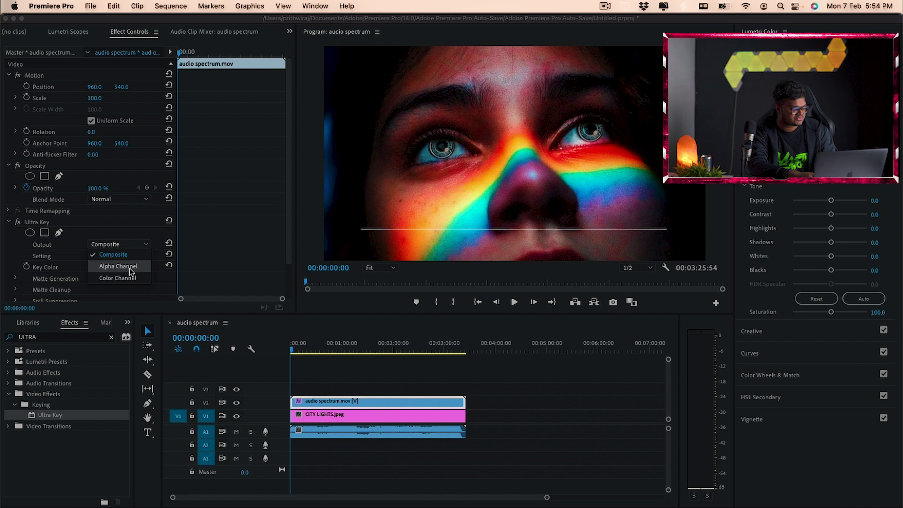
left_click(127, 221)
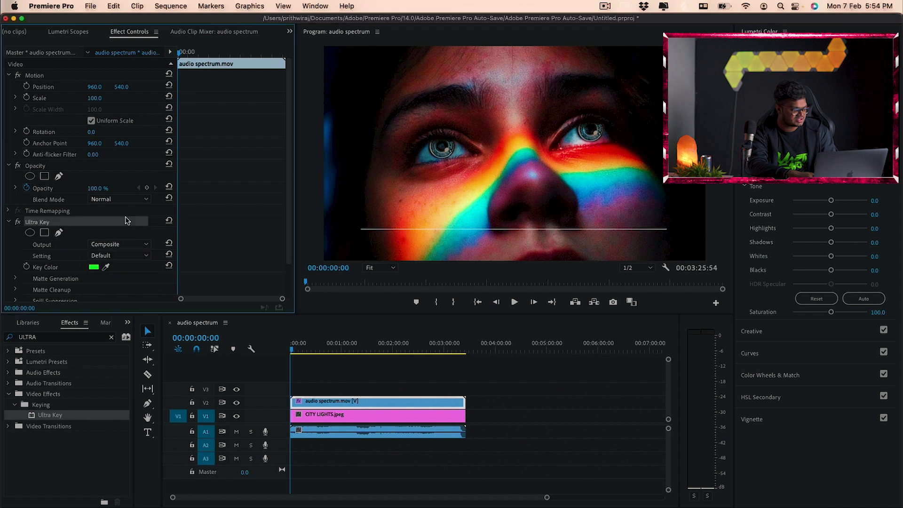
left_click(127, 255)
left_click(126, 290)
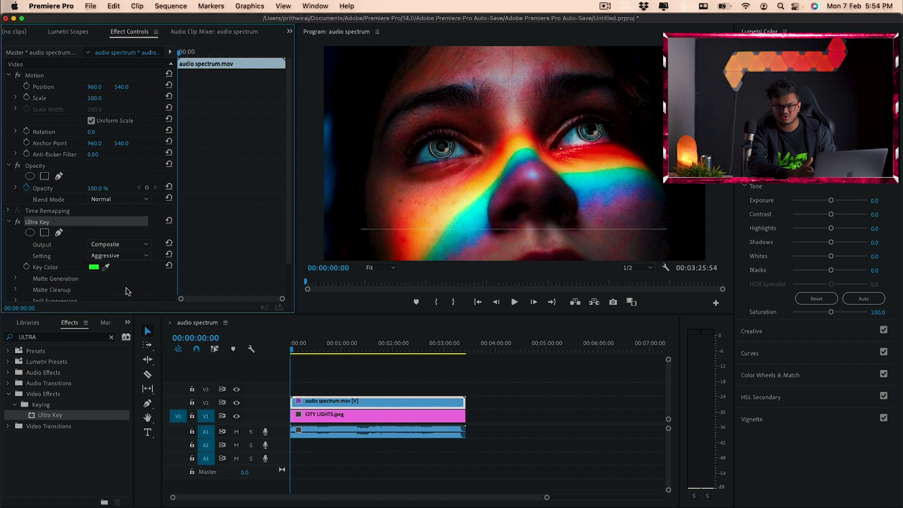
- Jump through the sequence and play back to check the keyed spectrum
left_click(313, 351)
left_click(324, 351)
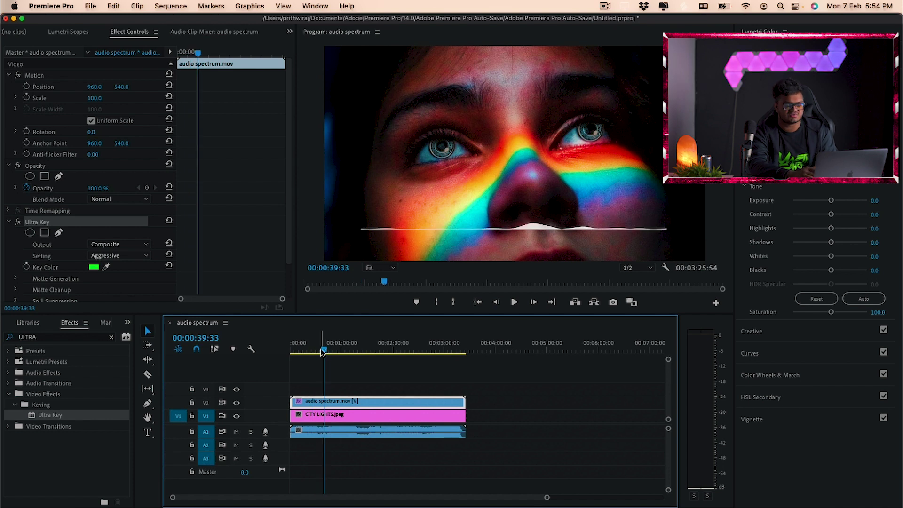
left_click(331, 351)
key("space")
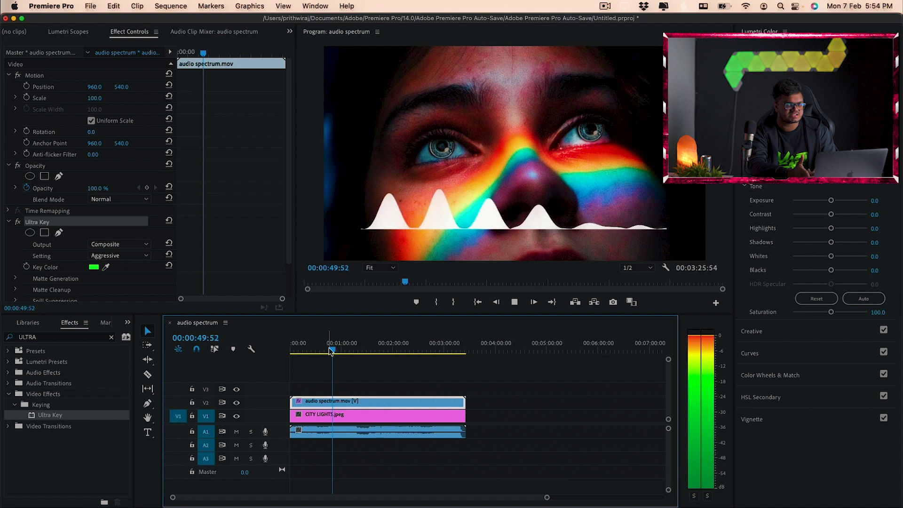
- Scale the CITY LIGHTS image to 107 and set its Position Y to 483
key("space")
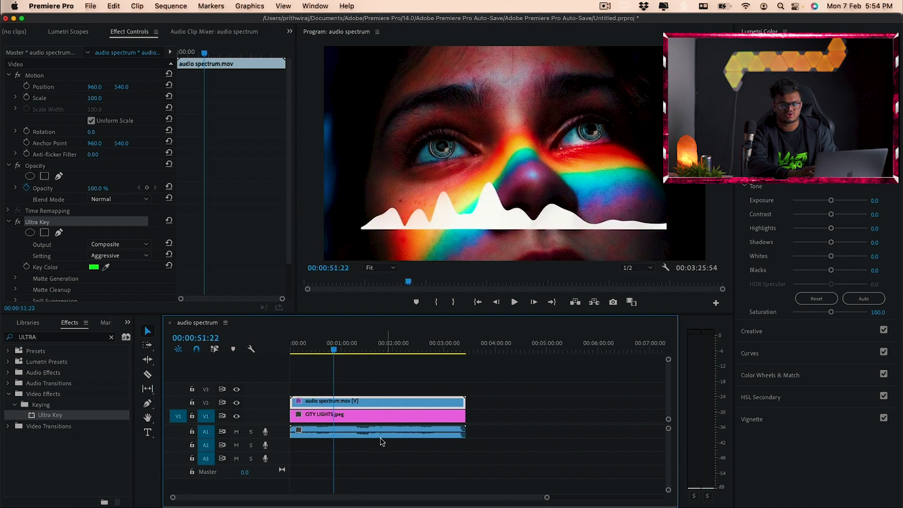
left_click(366, 431)
left_click(342, 412)
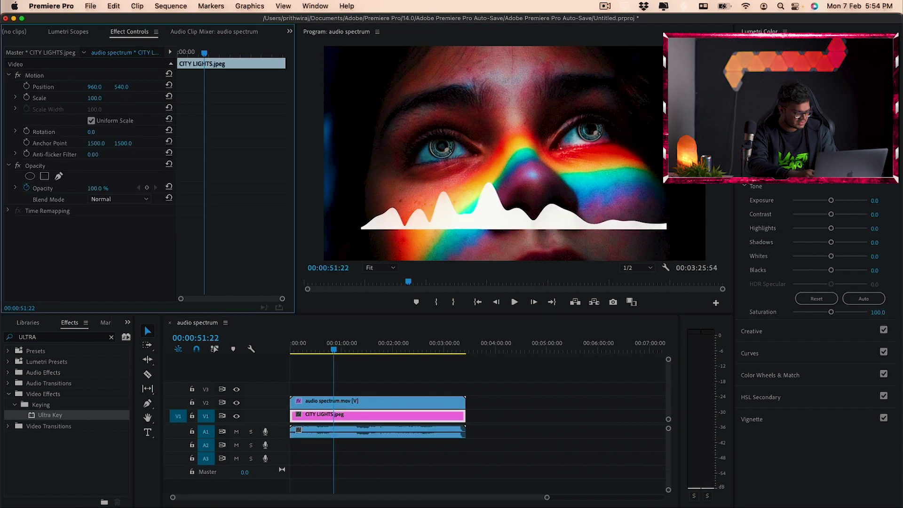
left_click_drag(122, 86, 160, 86)
mouse_move(96, 98)
left_mouse_down()
mouse_move(87, 97)
mouse_move(101, 97)
mouse_move(106, 87)
mouse_move(91, 87)
left_mouse_up()
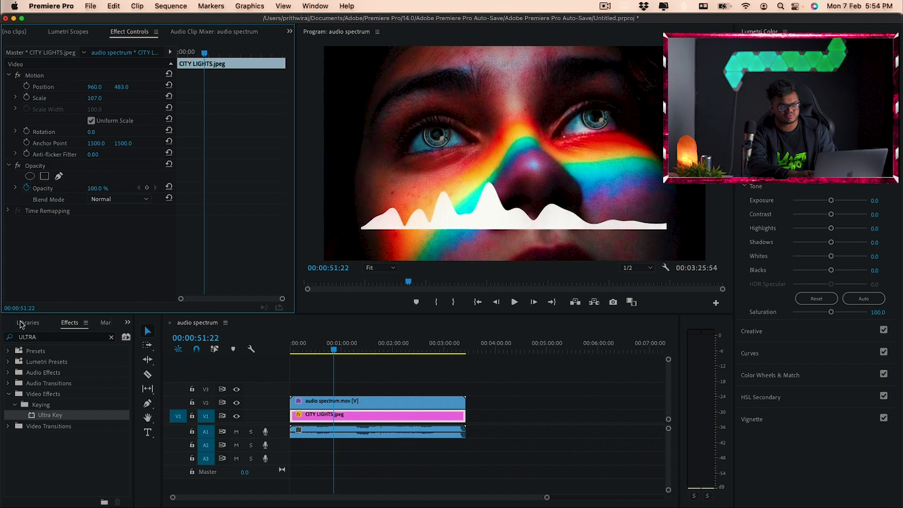
- Apply Gaussian Blur to the CITY LIGHTS image with Blurriness 35
left_click(20, 323)
left_click(76, 325)
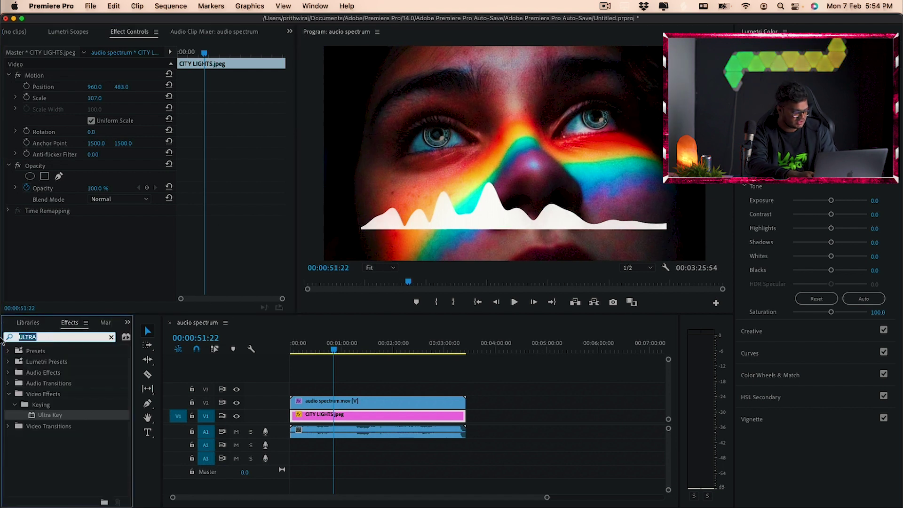
key("BackSpace")
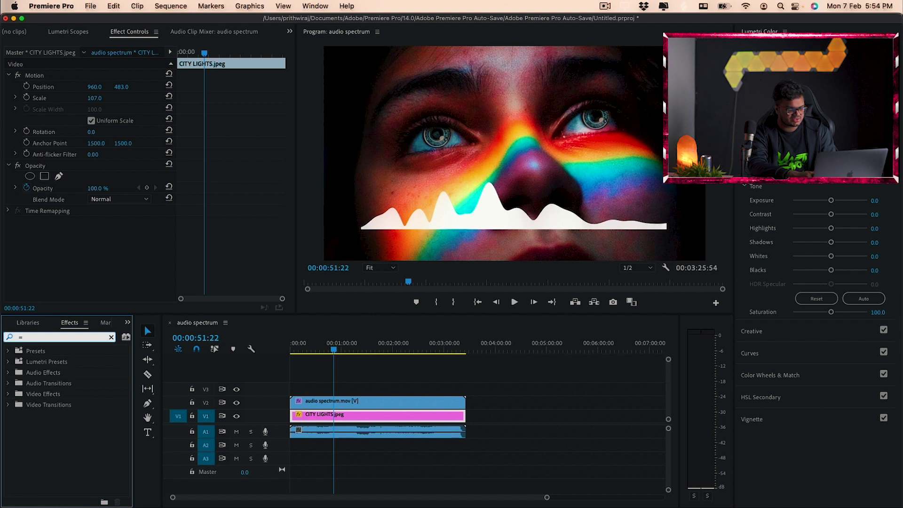
type("GAUSS")
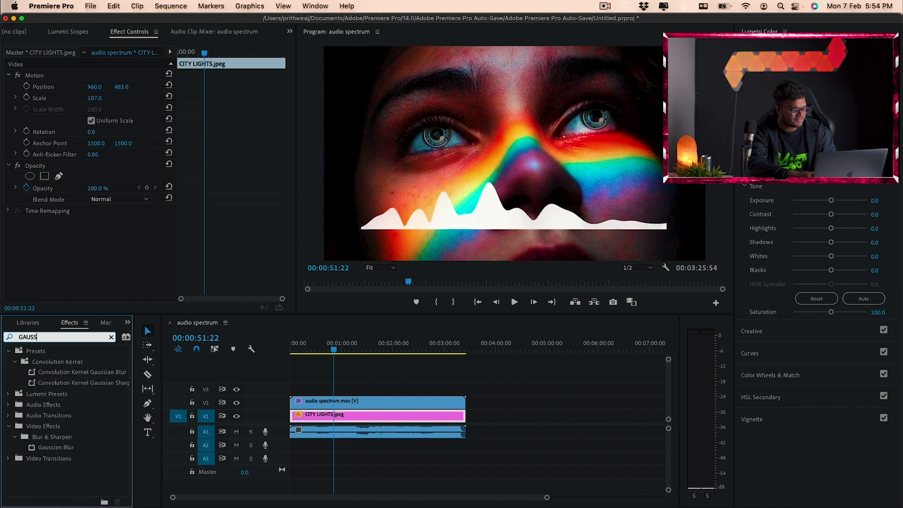
left_click_drag(56, 446, 375, 410)
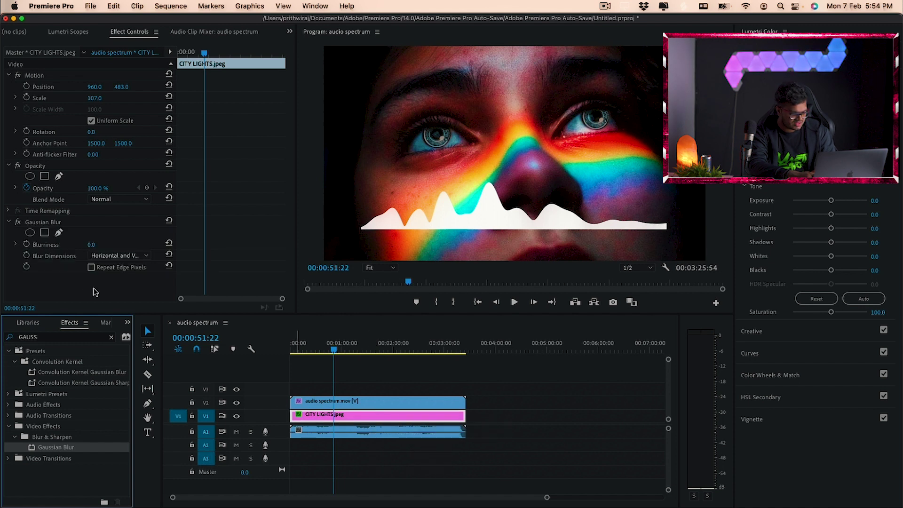
left_click(91, 245)
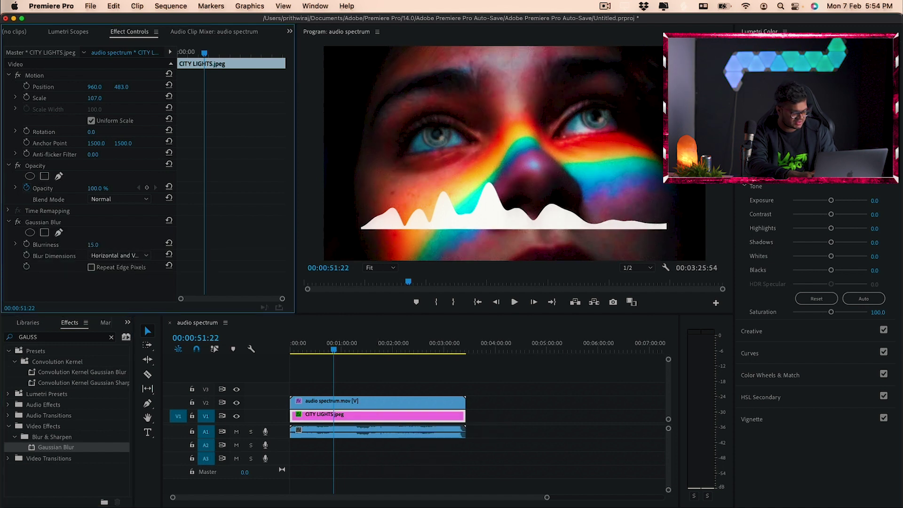
left_click_drag(93, 244, 105, 245)
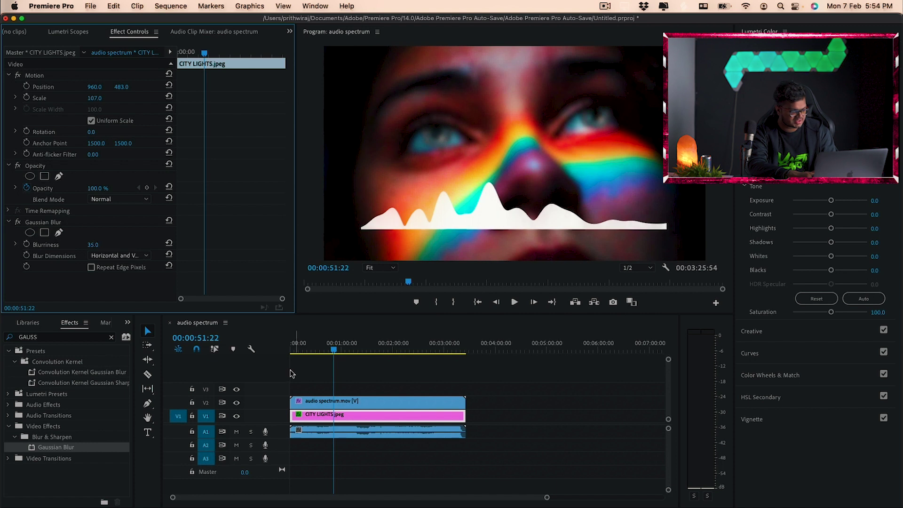
left_click(332, 403)
- Shrink the spectrum waveform and add a second CITY LIGHTS image on track V3
mouse_move(97, 101)
left_mouse_down()
mouse_move(79, 101)
mouse_move(102, 98)
mouse_move(94, 87)
mouse_move(105, 99)
mouse_move(106, 87)
left_mouse_up()
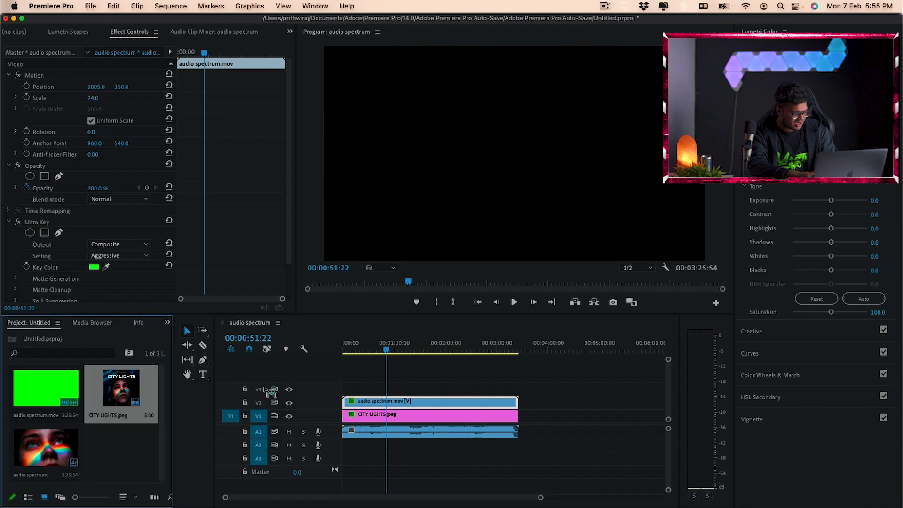
left_click_drag(265, 389, 516, 386)
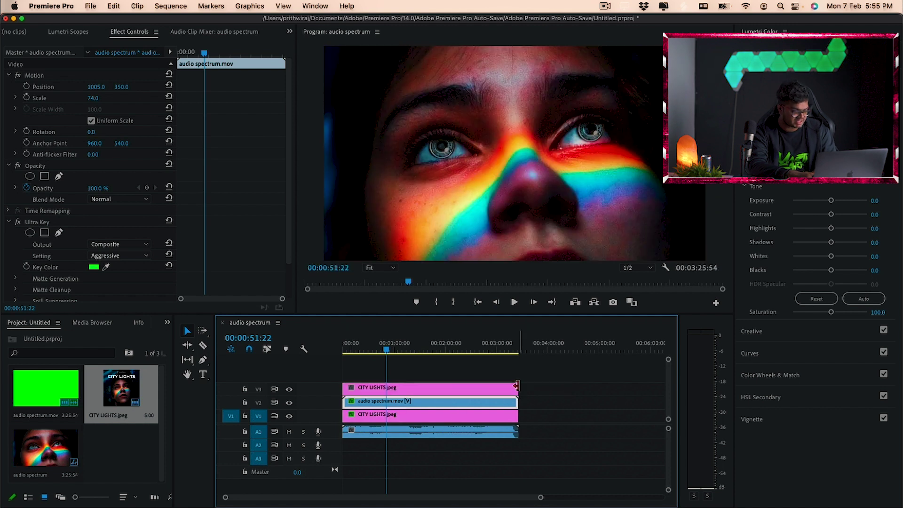
left_click(388, 383)
- Scale the V3 cover art to 9 and position it at about 561, 768, under the waveform's left side
left_click_drag(95, 98, 144, 87)
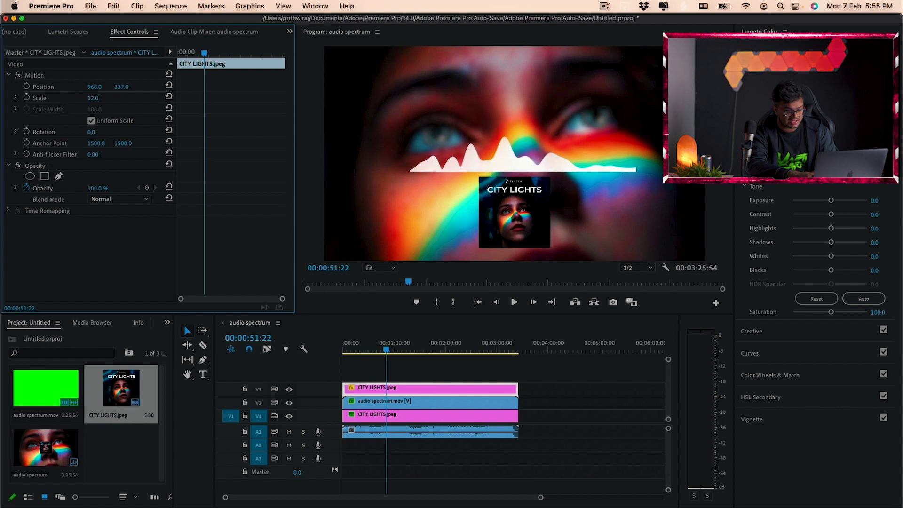
left_click(93, 83)
left_click(168, 84)
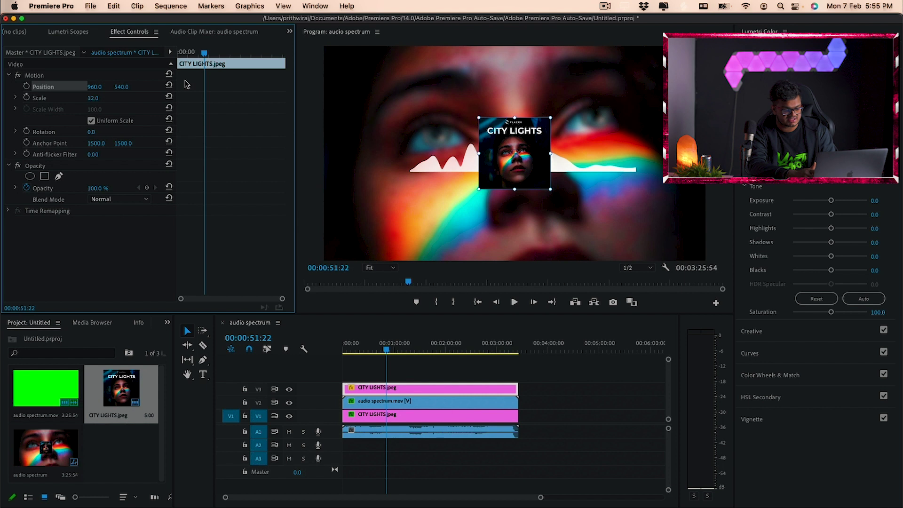
mouse_move(123, 88)
left_mouse_down()
mouse_move(81, 89)
mouse_move(123, 72)
left_mouse_up()
left_click(67, 93)
left_click_drag(92, 98, 124, 87)
- Add a white CITY LIGHTS text title over the video in the Program monitor
left_click(369, 374)
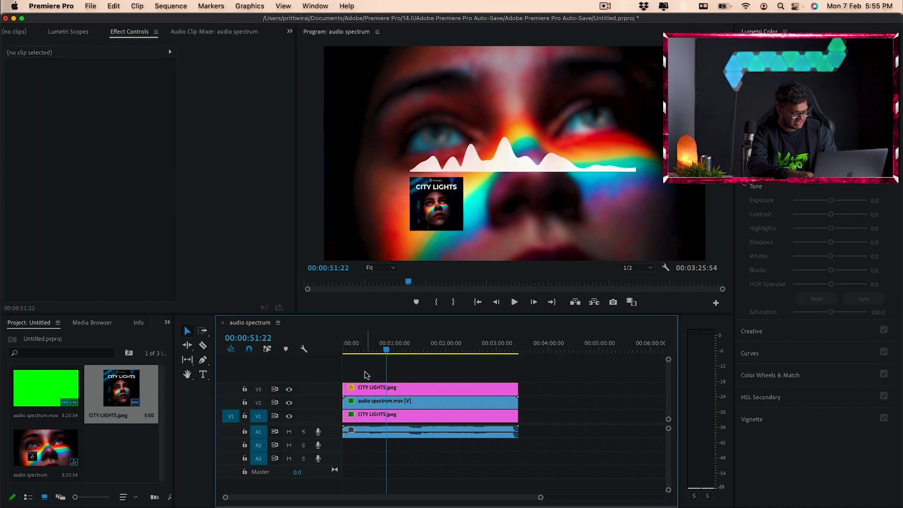
left_click(202, 374)
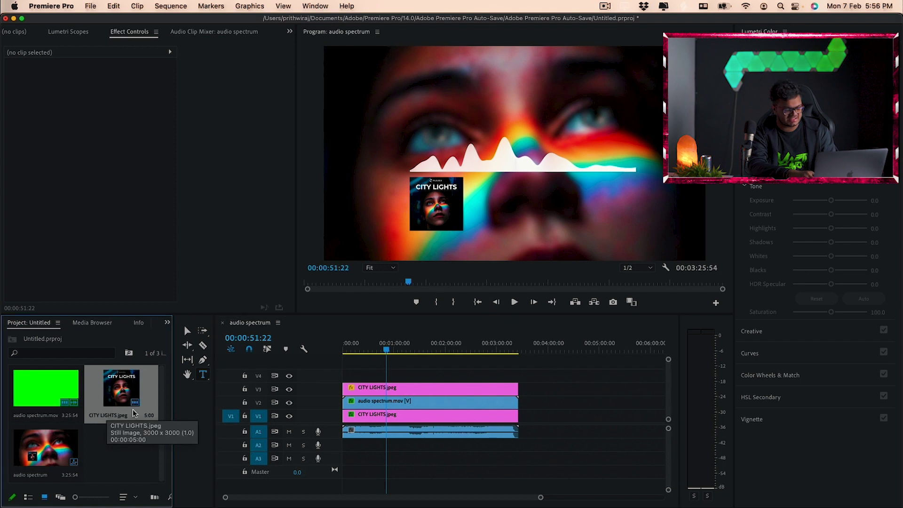
left_click(396, 192)
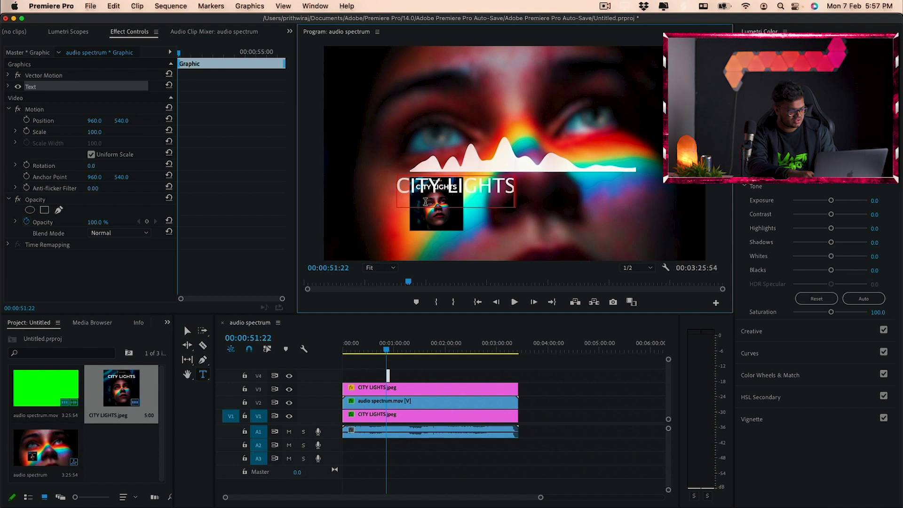
key("Escape")
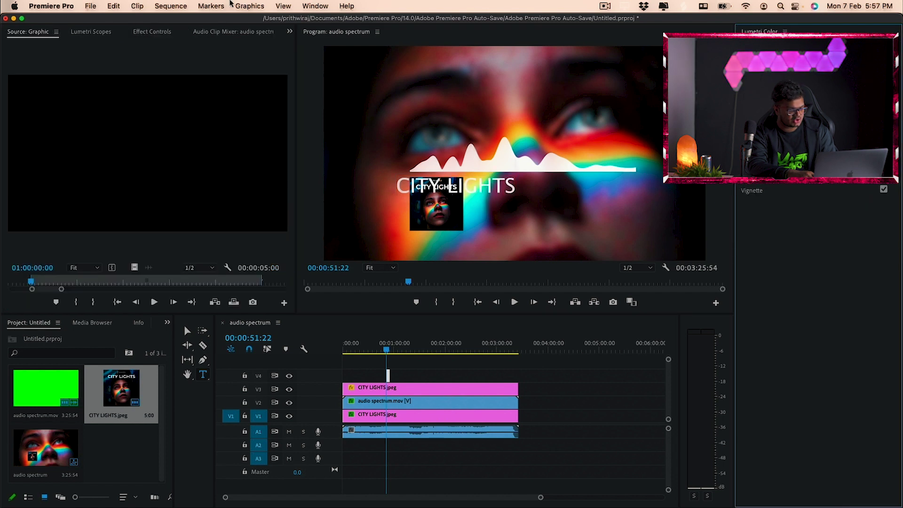
- Switch to the Graphics workspace via Window > Workspaces > Graphics
left_click(210, 5)
mouse_move(254, 6)
mouse_move(315, 5)
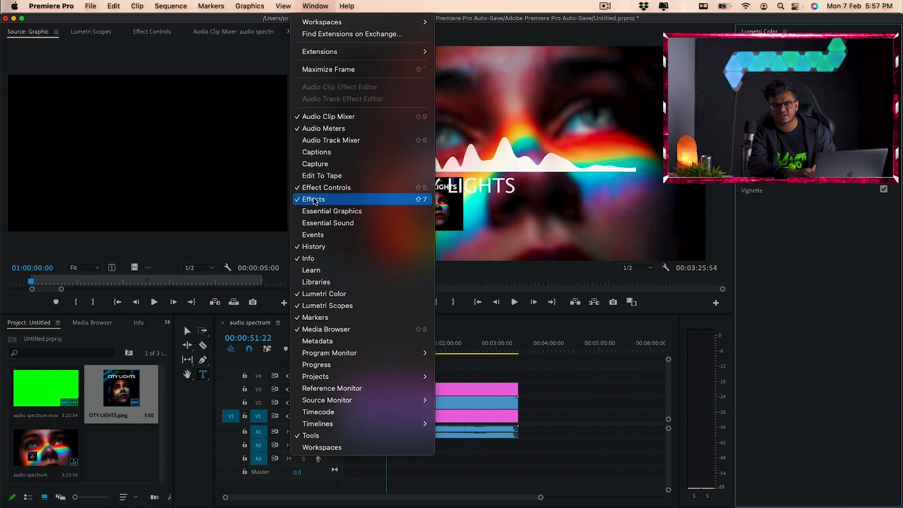
mouse_move(357, 22)
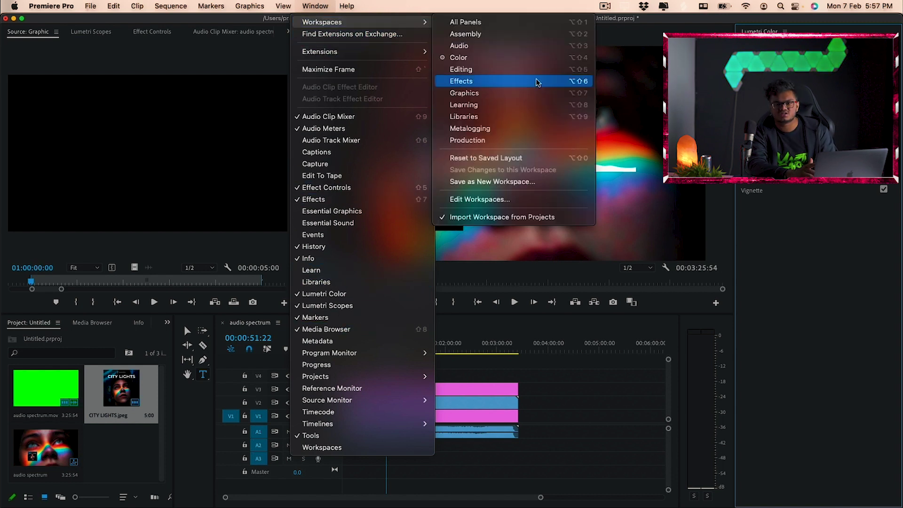
left_click(537, 89)
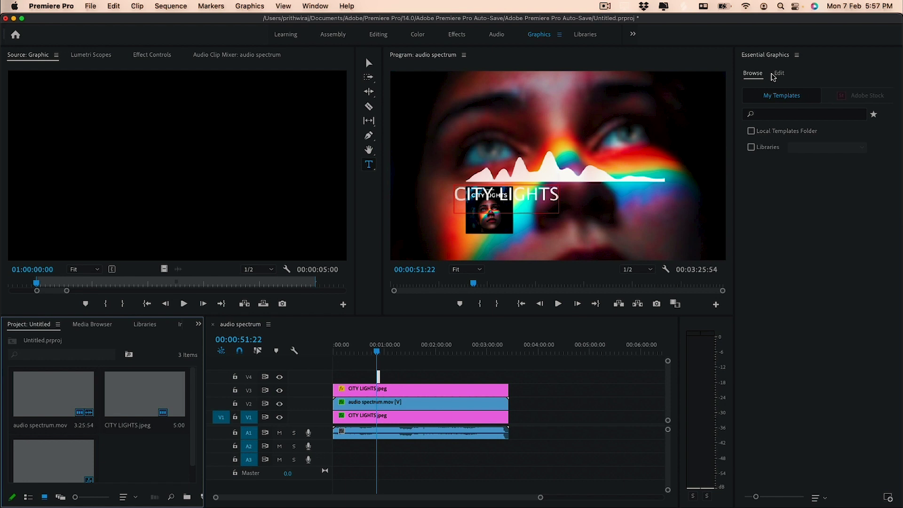
- Set the CITY LIGHTS title to Montserrat Bold and move it right of the cover art
left_click(777, 75)
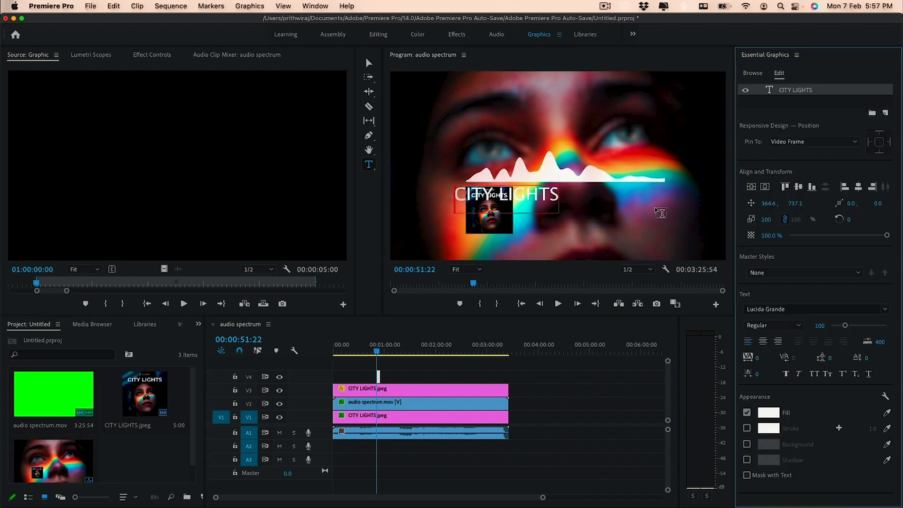
left_click(577, 222)
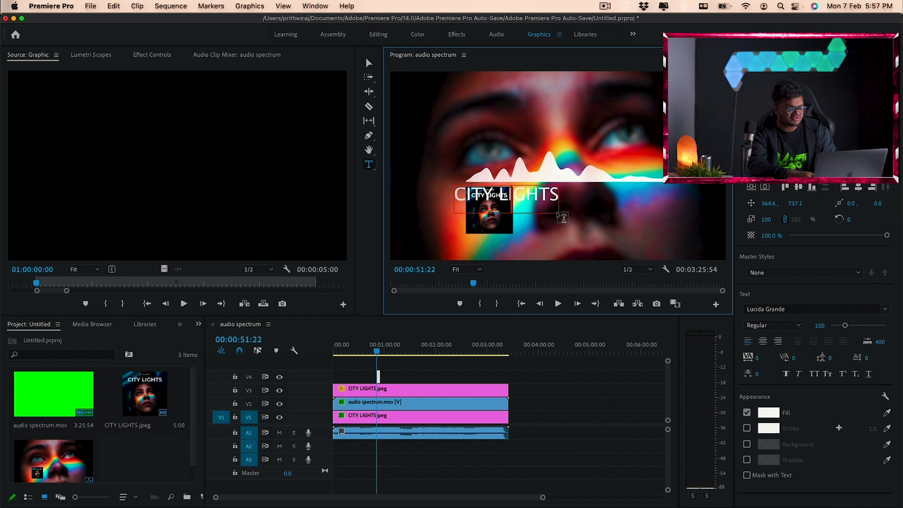
triple_click(521, 197)
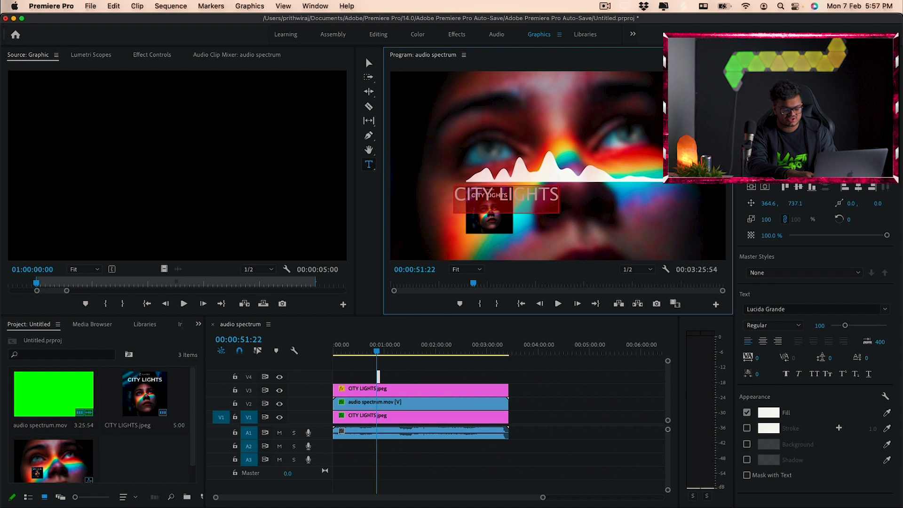
left_click(799, 309)
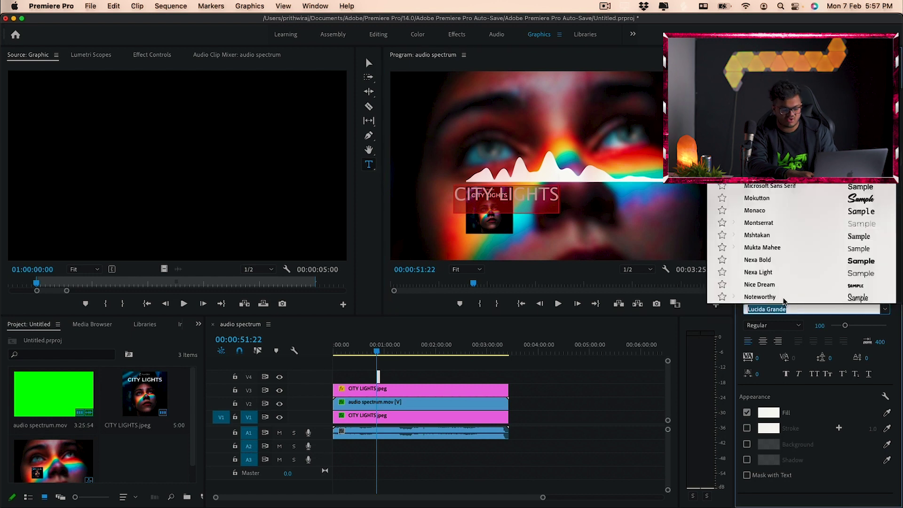
left_click(757, 224)
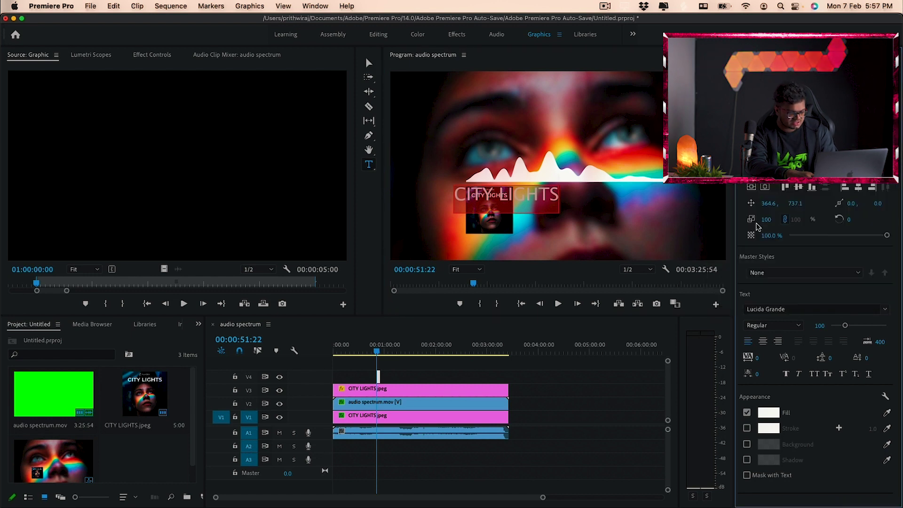
left_click(775, 326)
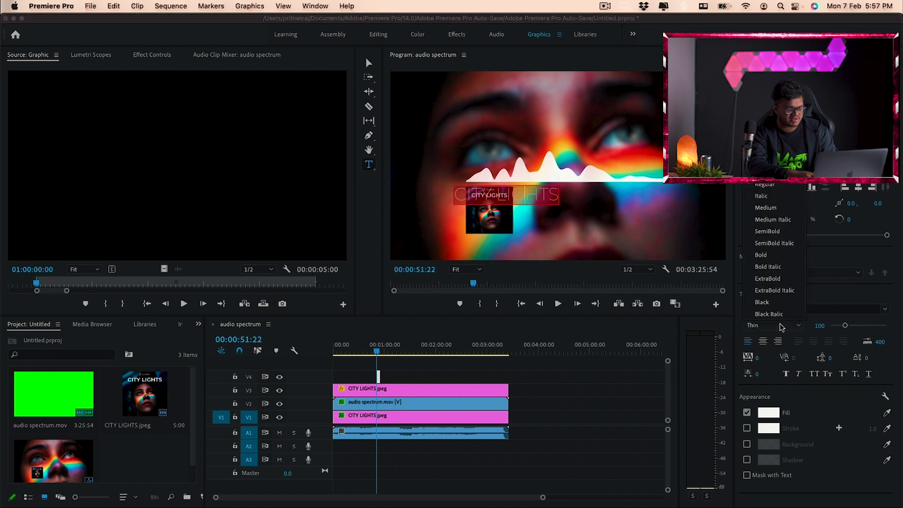
left_click(766, 255)
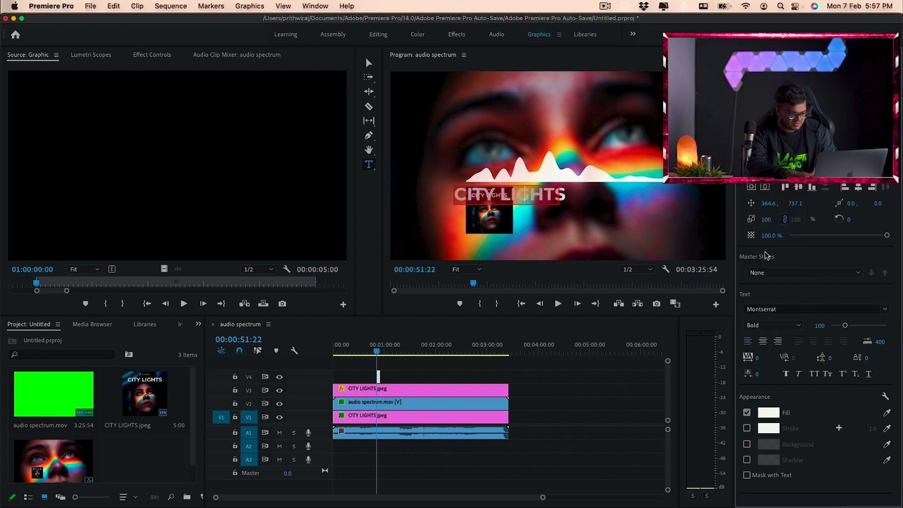
key("Escape")
left_click_drag(517, 195, 666, 216)
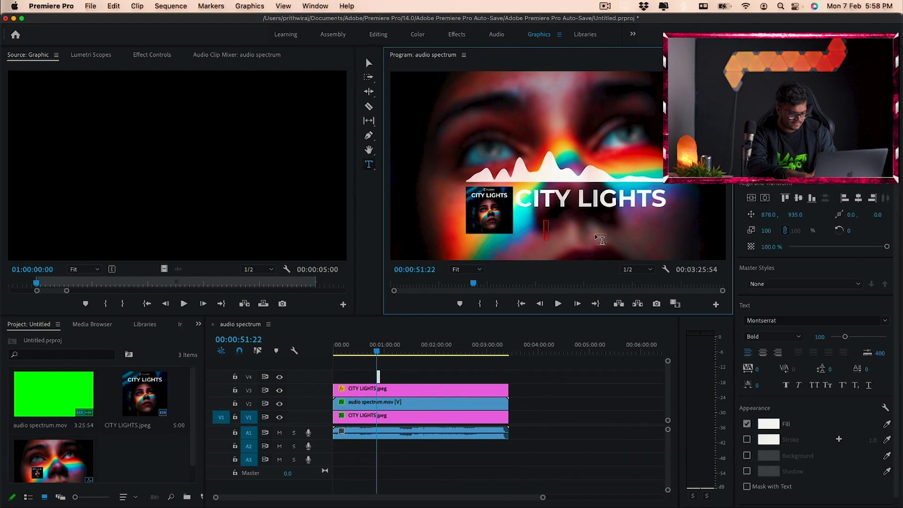
- Add a FLAZEX text line with wide letter spacing just beneath CITY LIGHTS
key("ctrl+v")
left_click(774, 336)
left_click(771, 336)
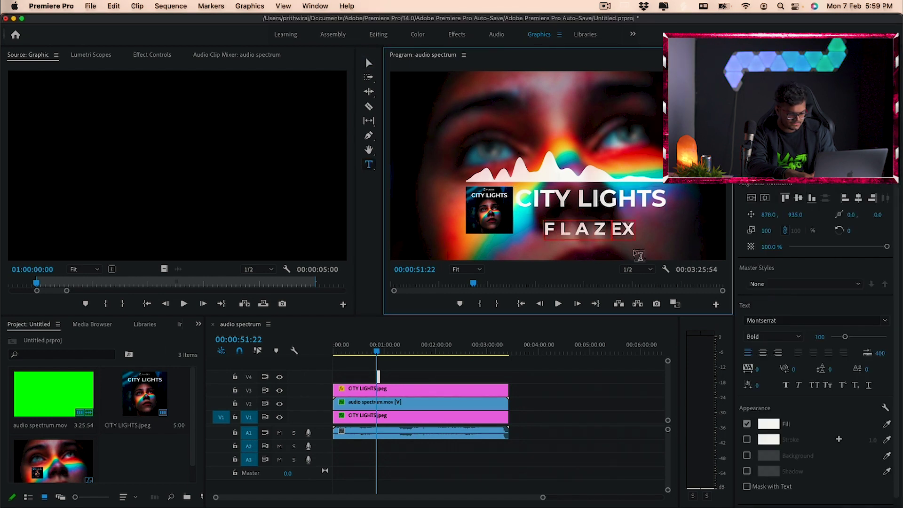
key("Escape")
left_click_drag(571, 237, 557, 227)
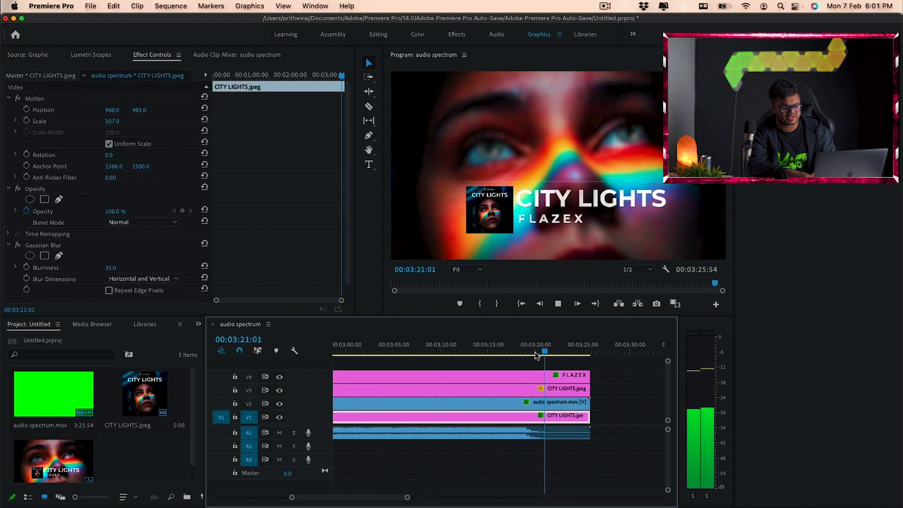
- Stop playback, select all clips, and zoom the timeline out to show the whole sequence
key("space")
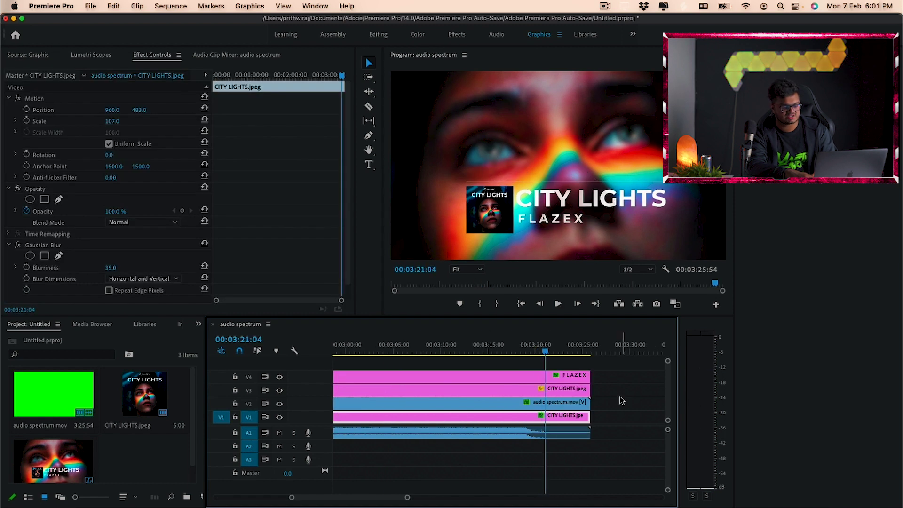
left_click_drag(622, 443, 544, 378)
left_click_drag(407, 501, 560, 500)
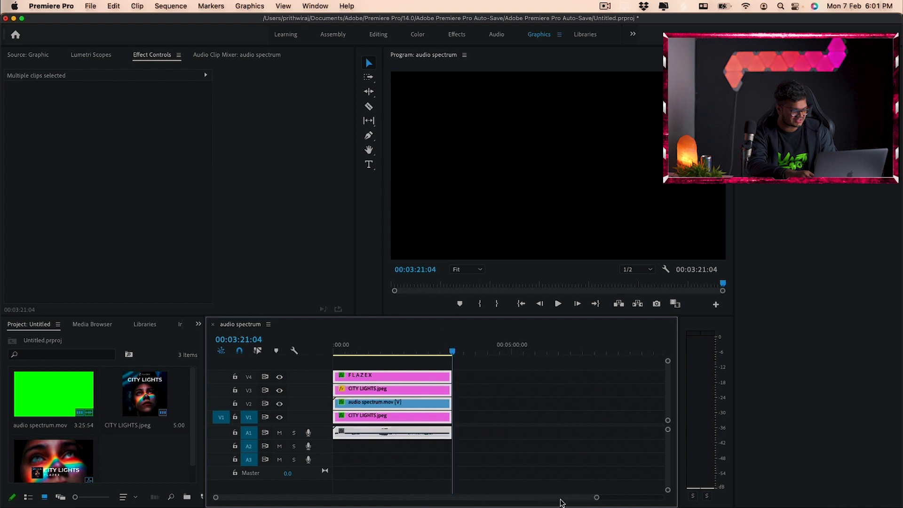
left_click_drag(371, 347, 282, 348)
- Open Export Settings through File > Export > Media
left_click(91, 6)
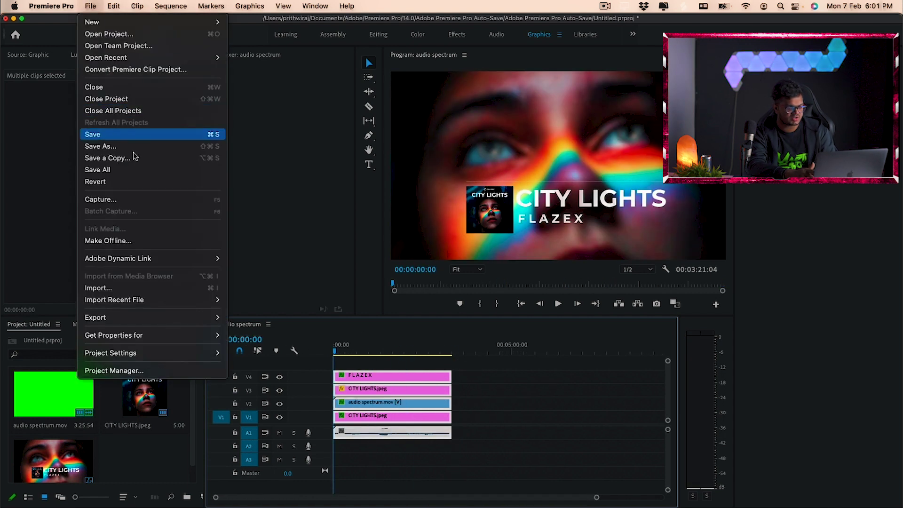
mouse_move(156, 317)
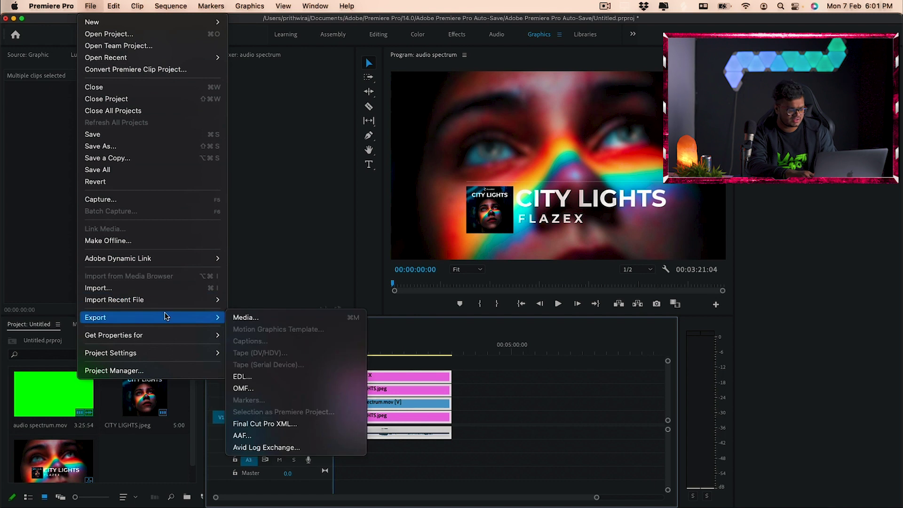
left_click(359, 316)
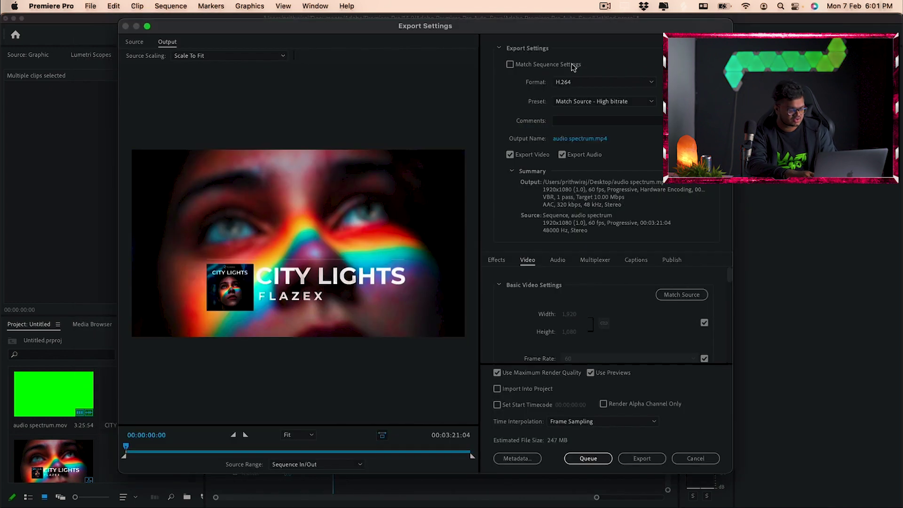
- Choose the YouTube 1080p Full HD preset and export audio spectrum.mp4
left_click(590, 100)
scroll(641, 376, "down", 5)
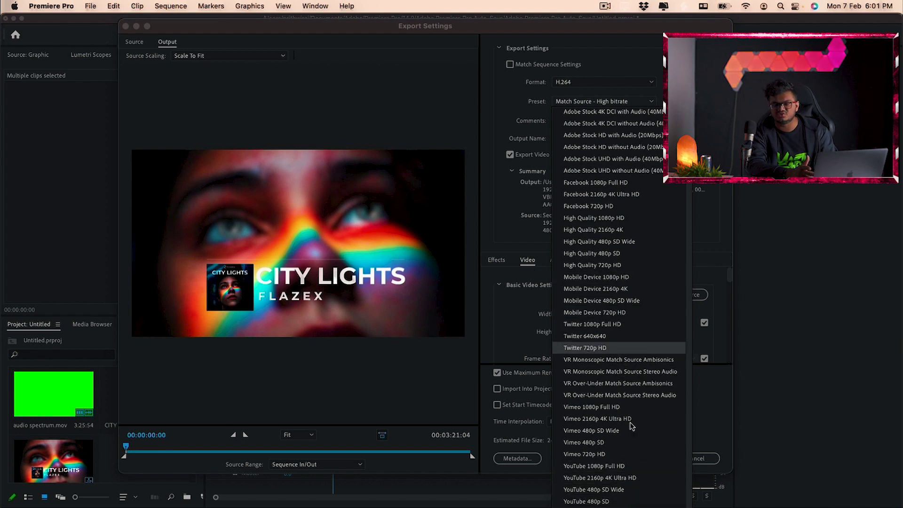
left_click(621, 470)
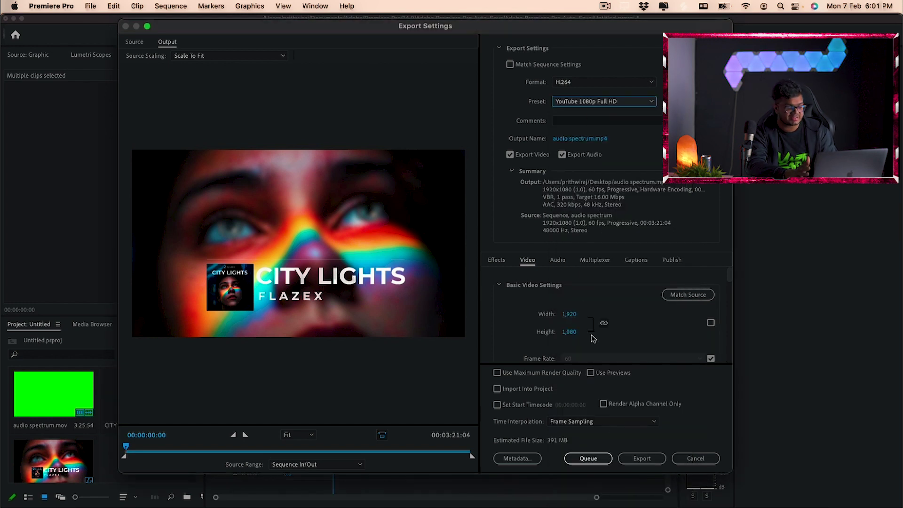
scroll(593, 339, "down", 2)
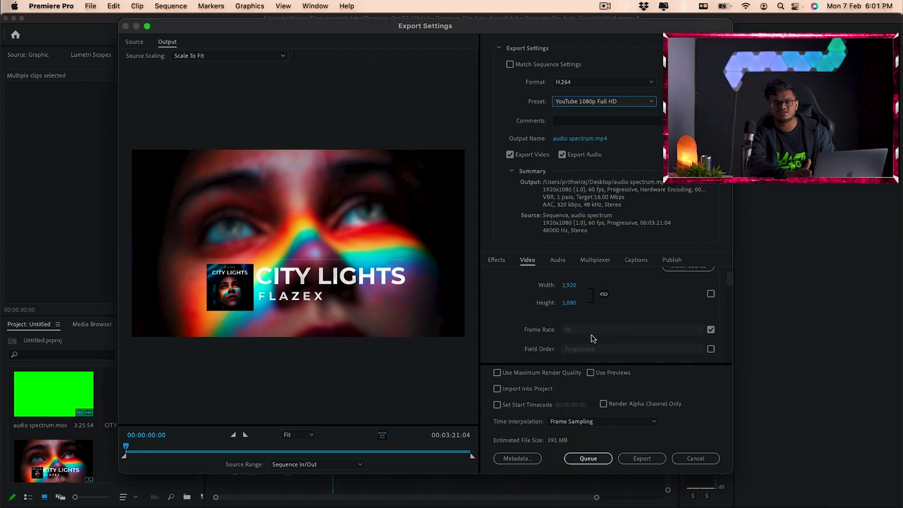
left_click(642, 458)
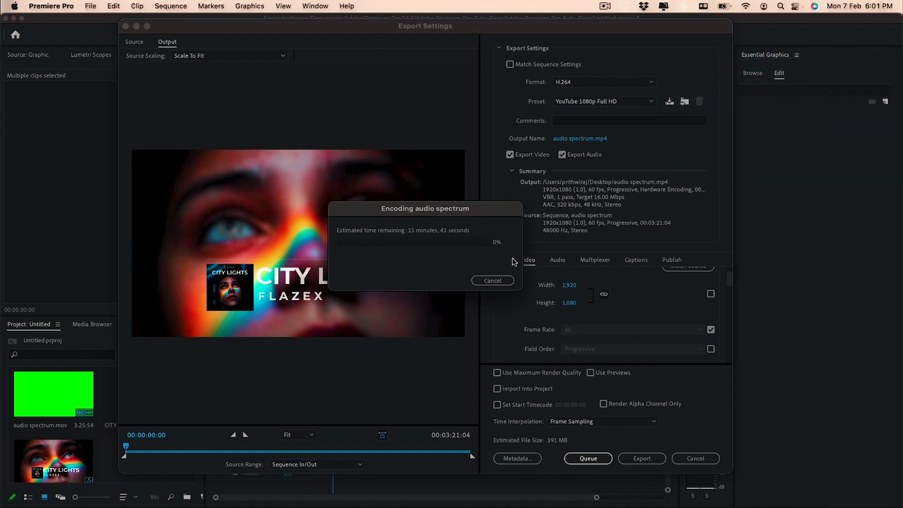